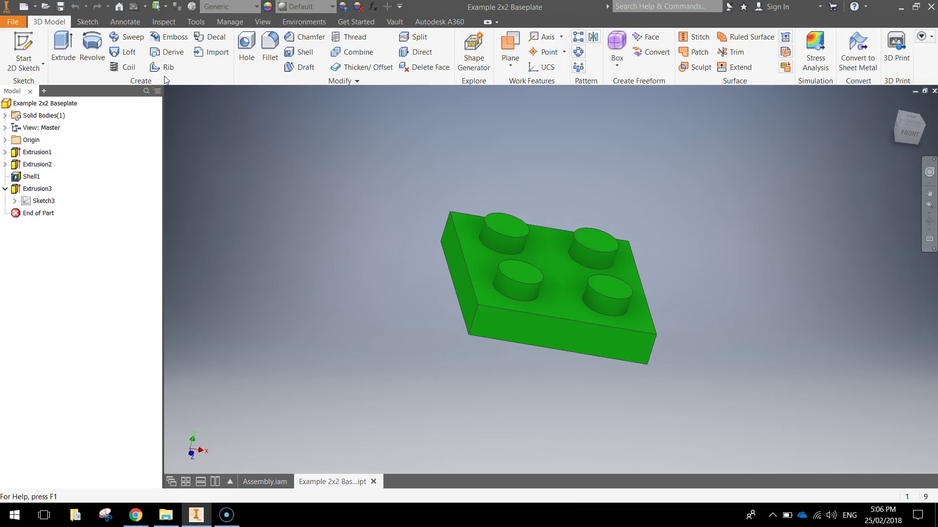
- Create a new blank part from the Metric Standard (mm).ipt template
shift+middle_drag(693, 362, 597, 362)
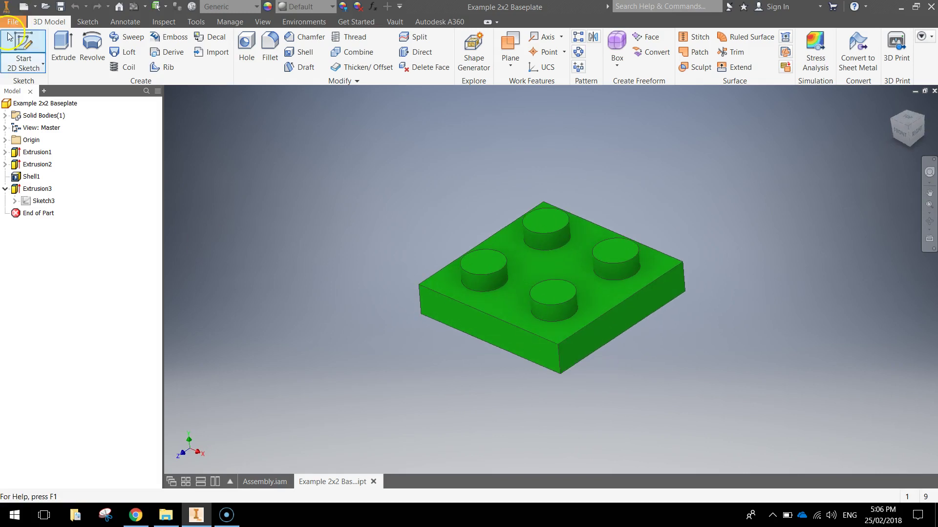
click(7, 24)
click(30, 66)
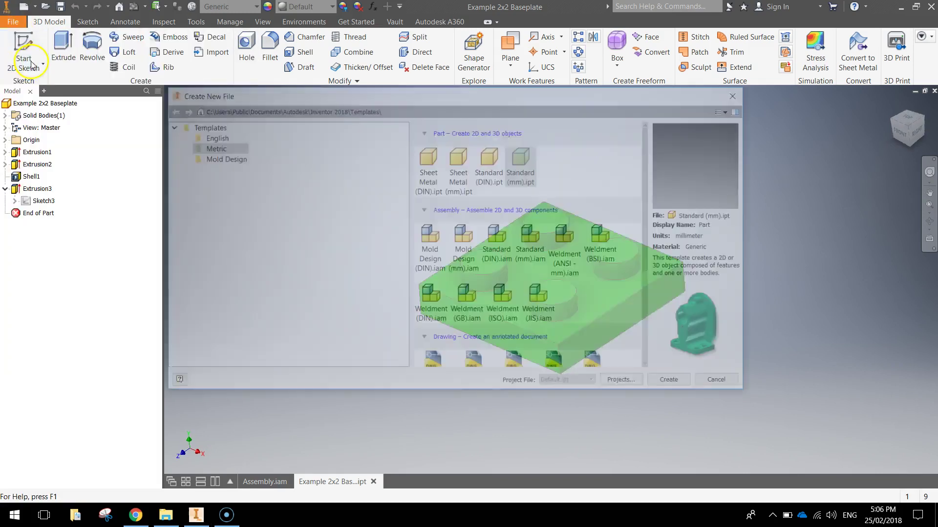
click(210, 147)
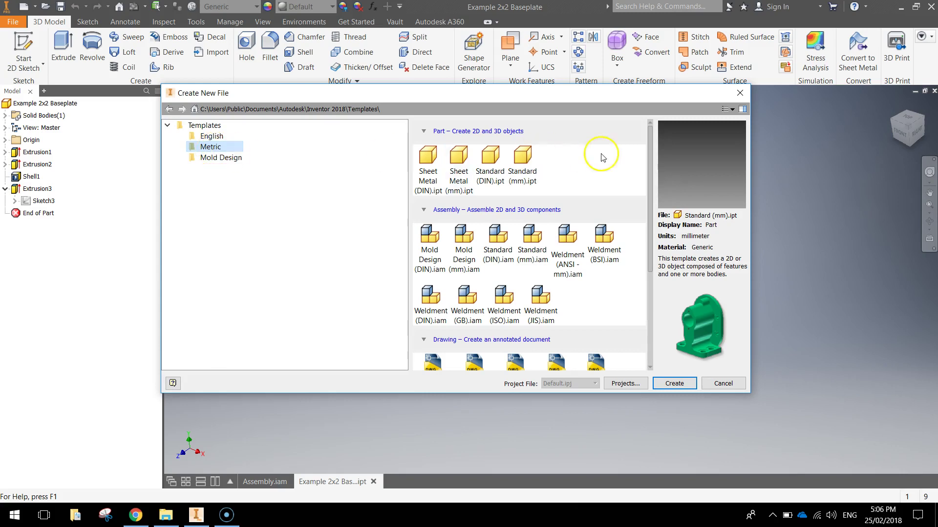
click(530, 174)
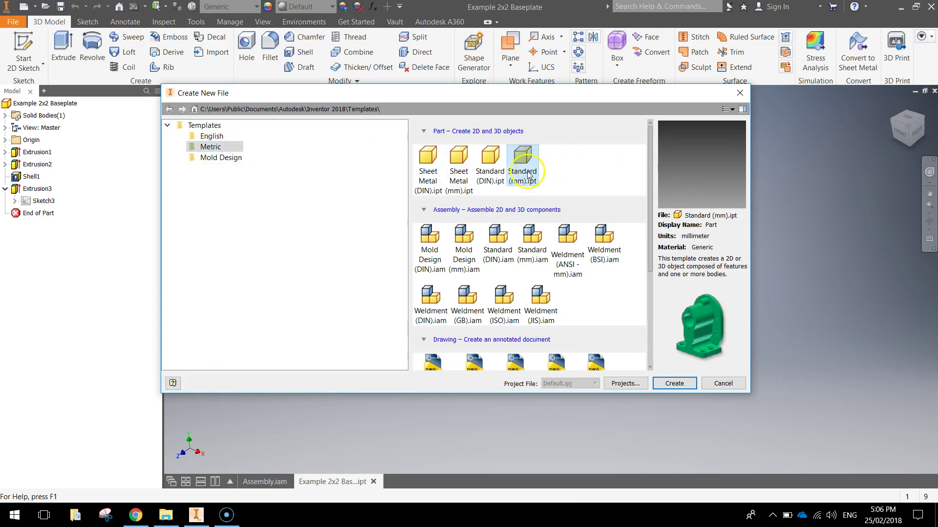
click(676, 385)
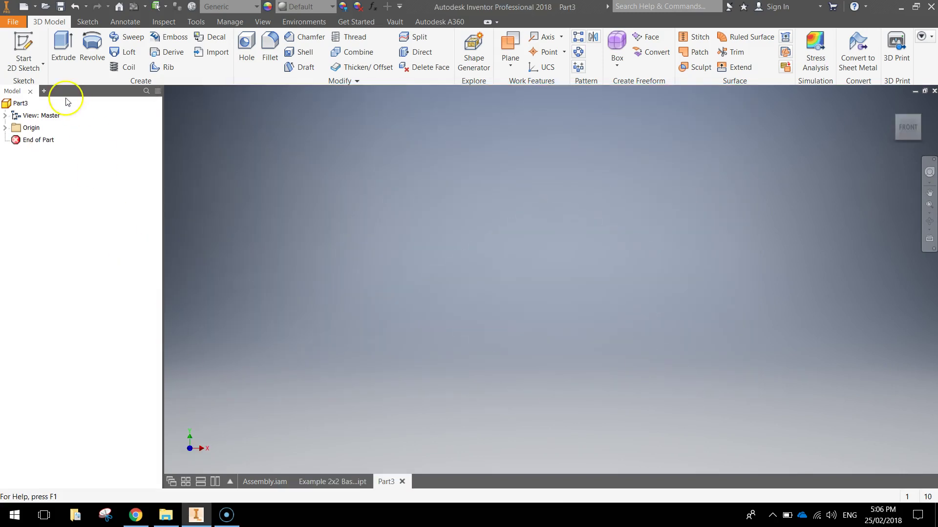
- Start a 2D sketch on the XZ plane
click(25, 43)
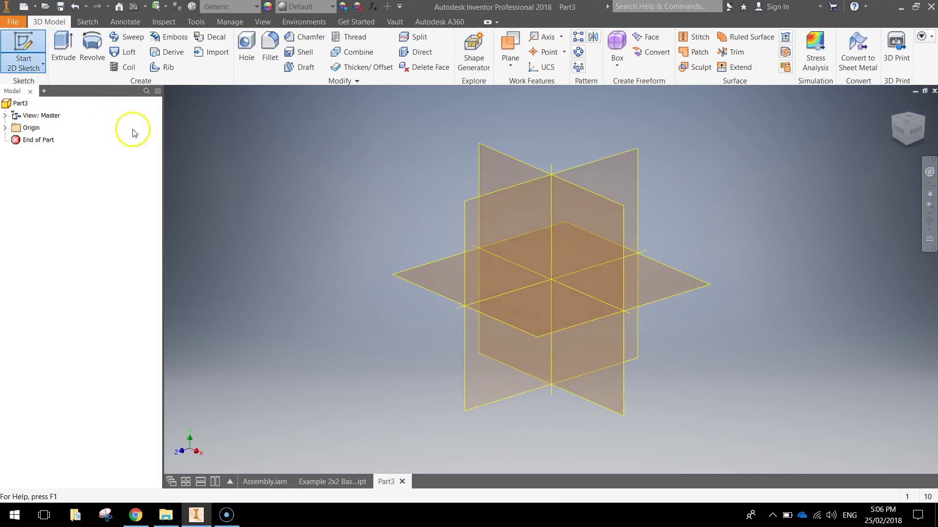
click(422, 282)
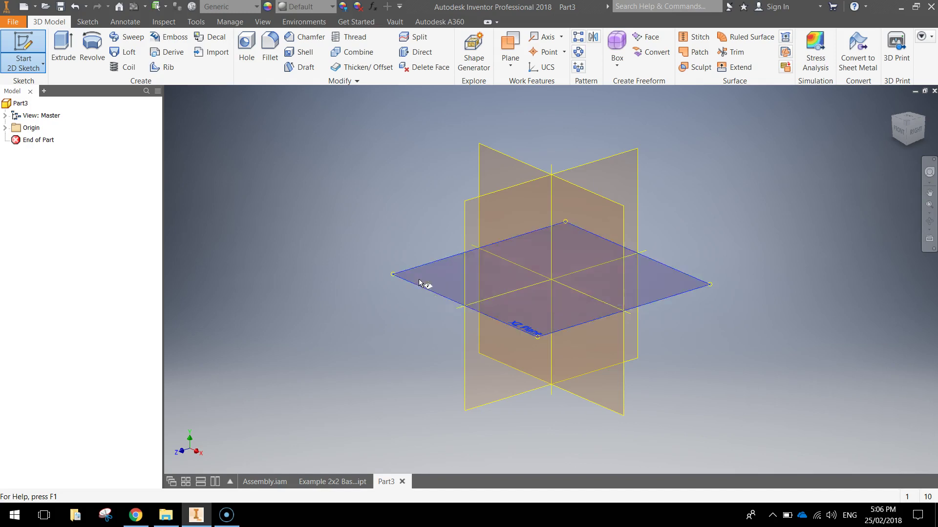
mouse_move(418, 278)
middle_down()
mouse_move(408, 276)
mouse_move(522, 229)
mouse_move(445, 278)
mouse_move(455, 279)
middle_up()
- Draw a 16 mm by 16 mm rectangle with its first corner on the sketch origin
mouse_move(368, 178)
middle_down()
mouse_move(342, 204)
mouse_move(302, 148)
middle_up()
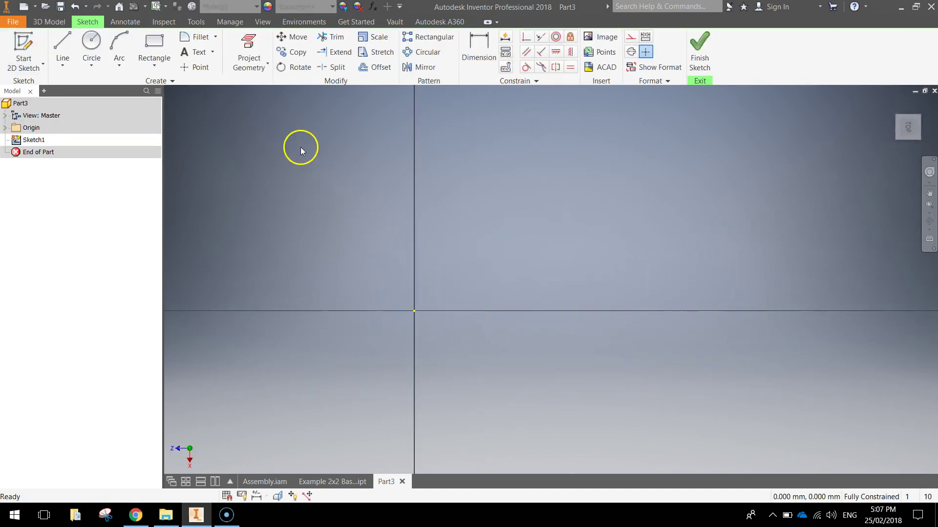
click(151, 40)
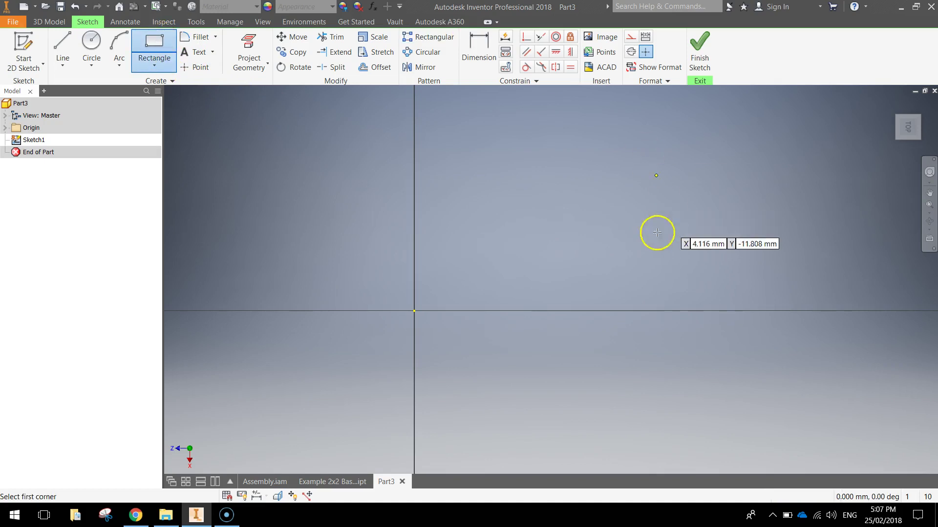
click(412, 309)
text(16)
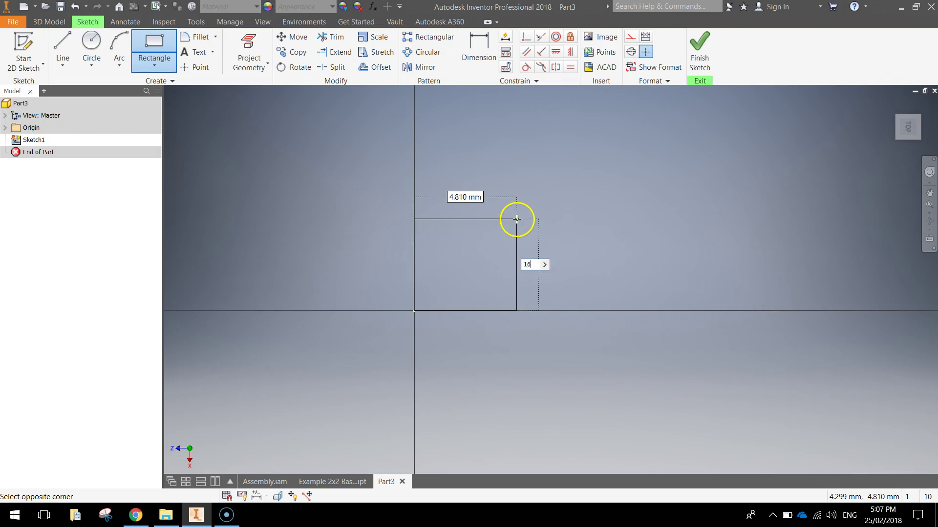
key(Tab)
text(1)
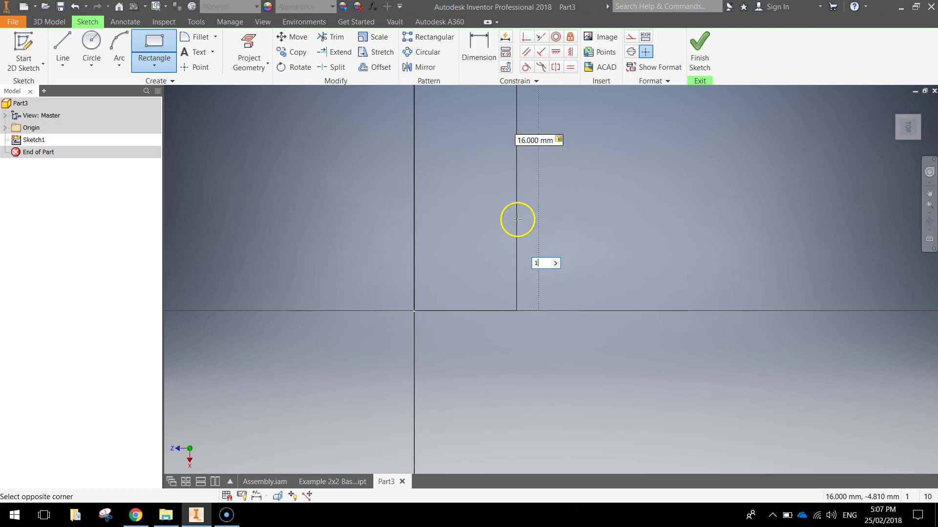
text(6)
key(Return)
scroll(561, 220, up, 3)
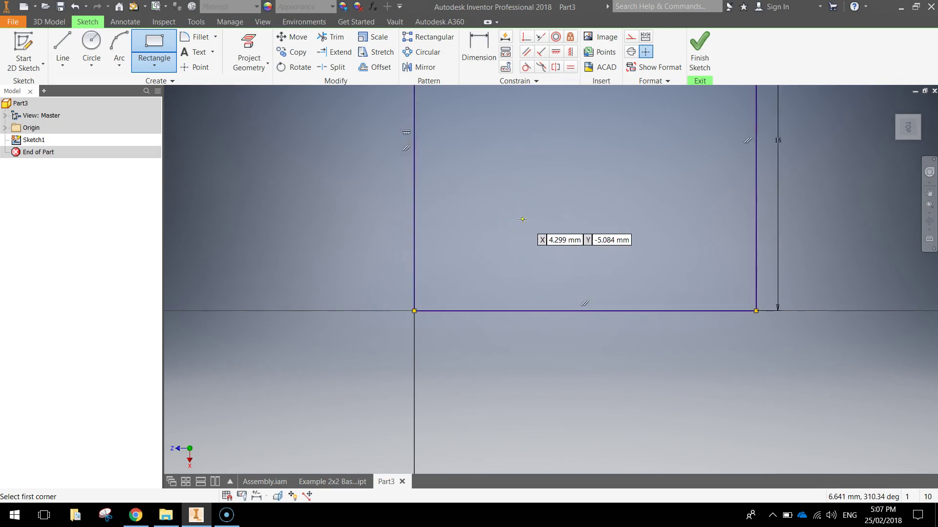
middle_drag(623, 205, 585, 307)
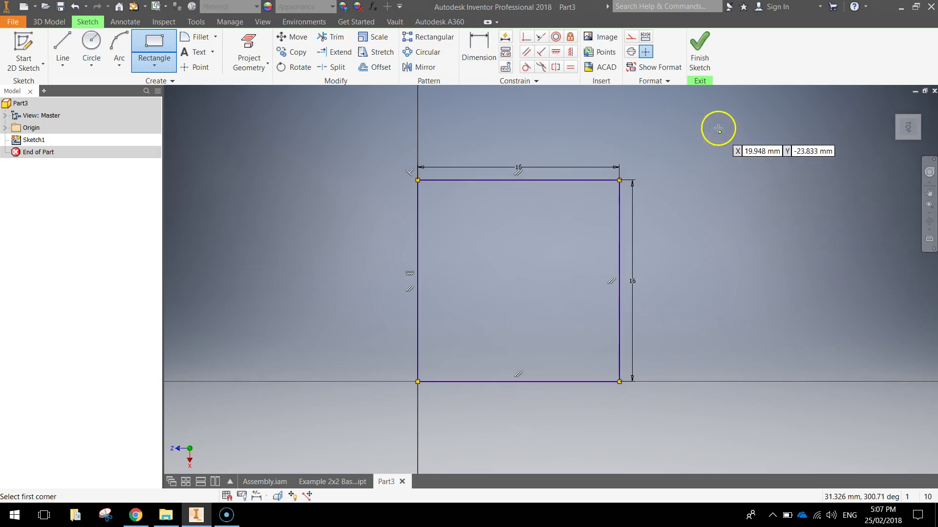
- Finish the sketch and extrude the square 3 mm into a solid slab, Extrusion1
click(704, 47)
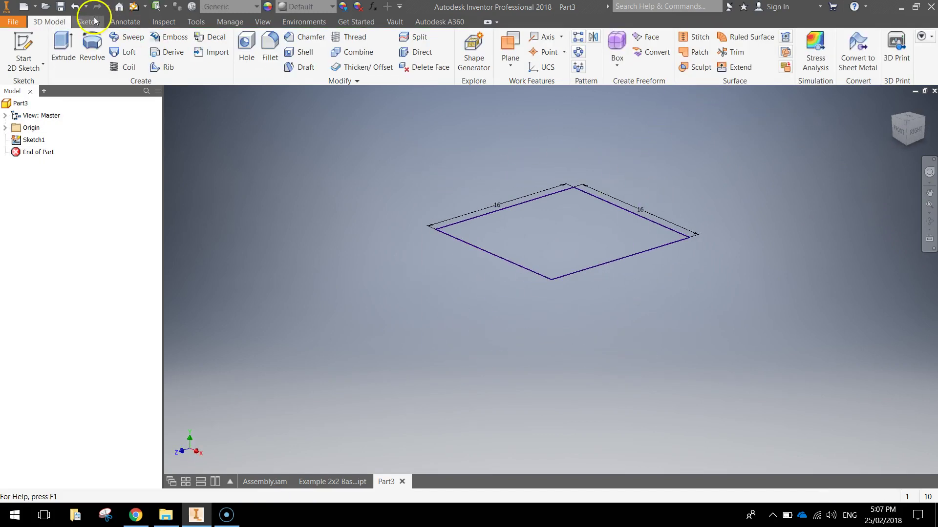
click(64, 44)
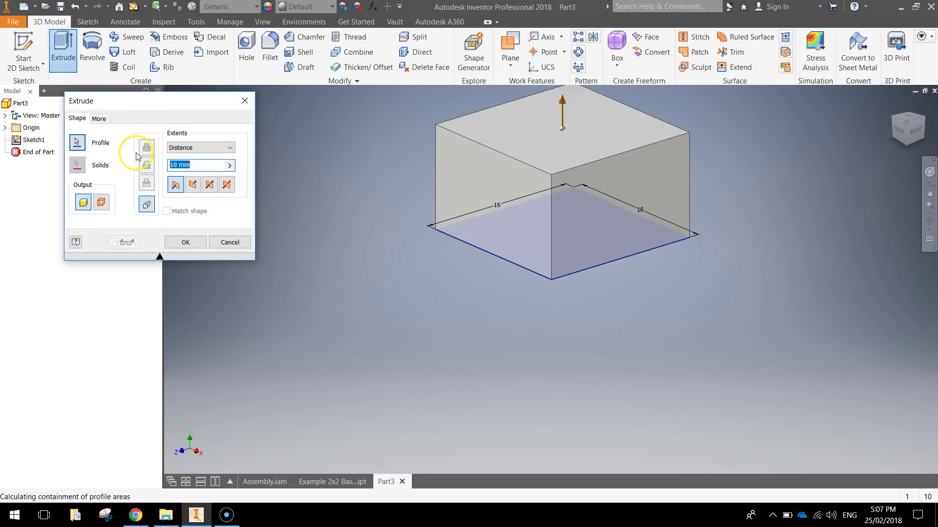
text(3)
click(185, 242)
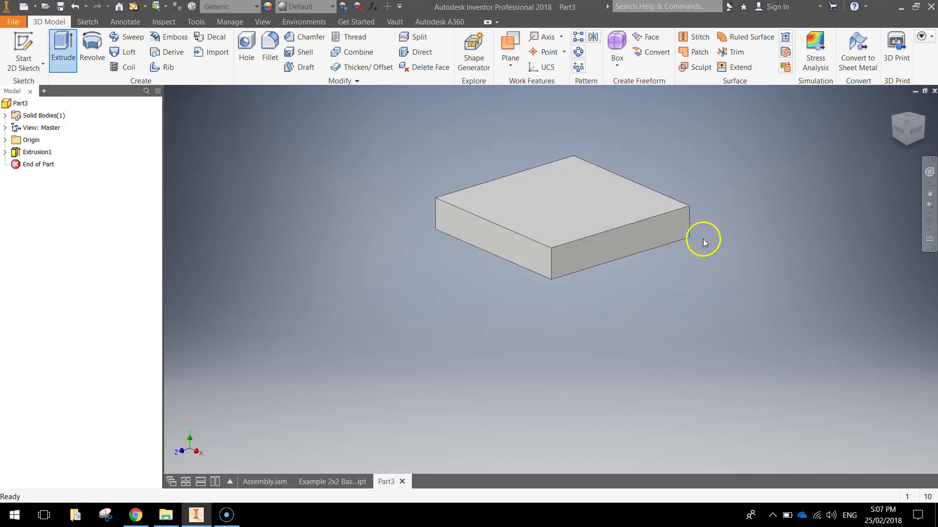
middle_drag(703, 243, 680, 309)
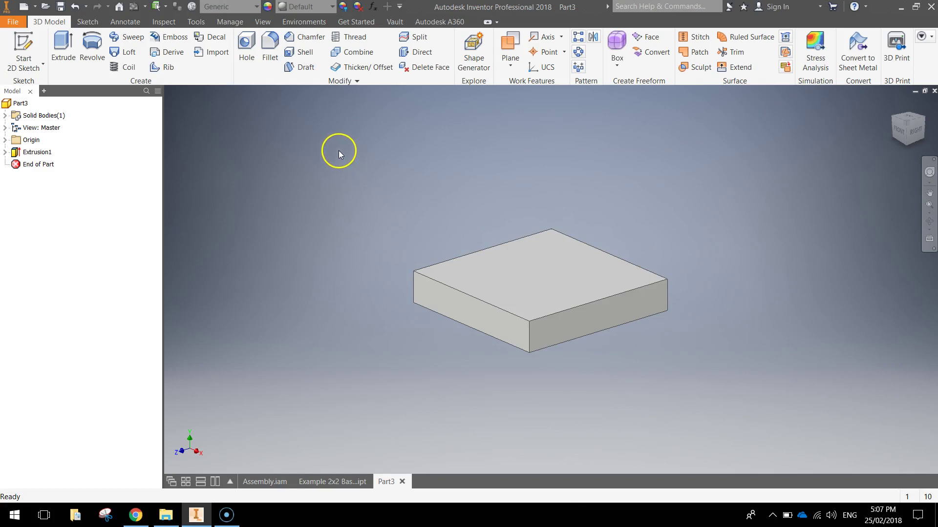
mouse_move(614, 259)
shift+middle_down()
mouse_move(594, 290)
mouse_move(579, 266)
shift+middle_up()
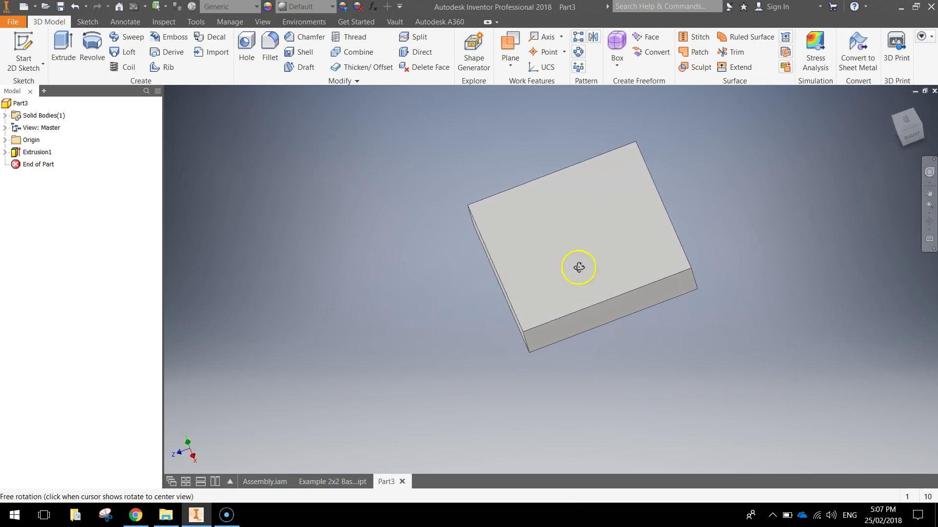
- Start a new sketch on the slab's top face
click(33, 44)
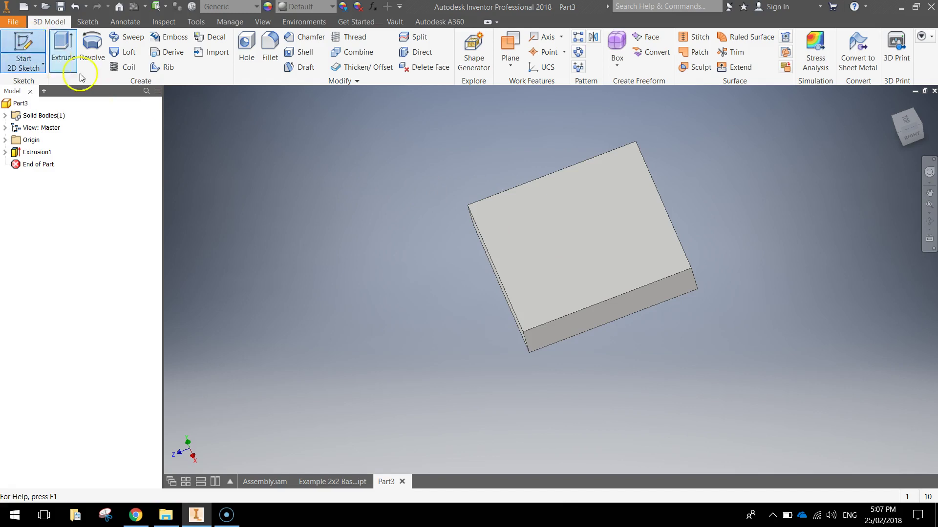
click(576, 219)
mouse_move(646, 201)
middle_down()
mouse_move(601, 255)
mouse_move(576, 259)
middle_up()
- Draw a 4 mm diameter circle near the face's top-left corner
click(91, 40)
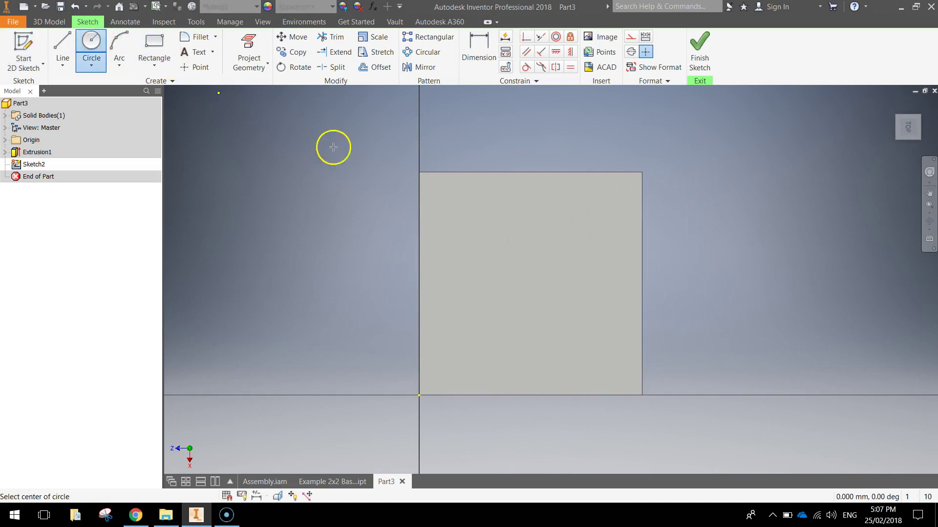
click(485, 235)
text(4)
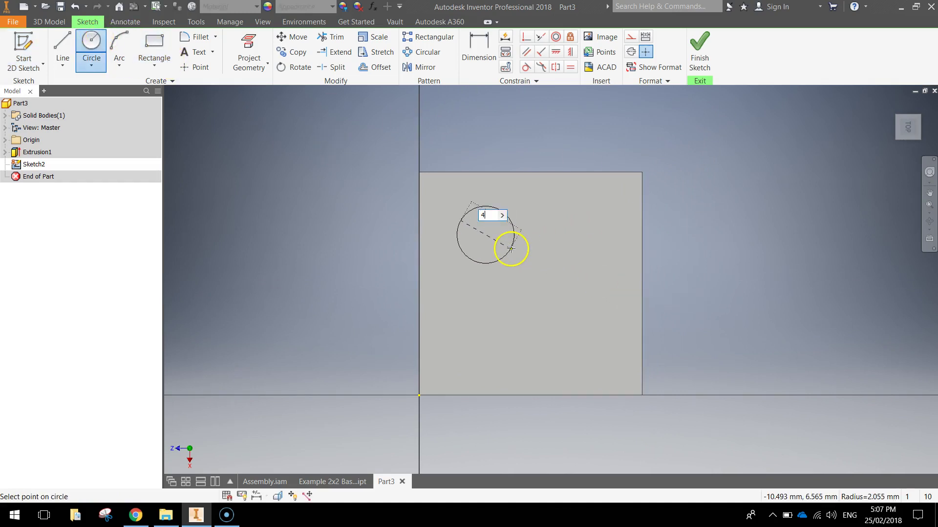
key(Return)
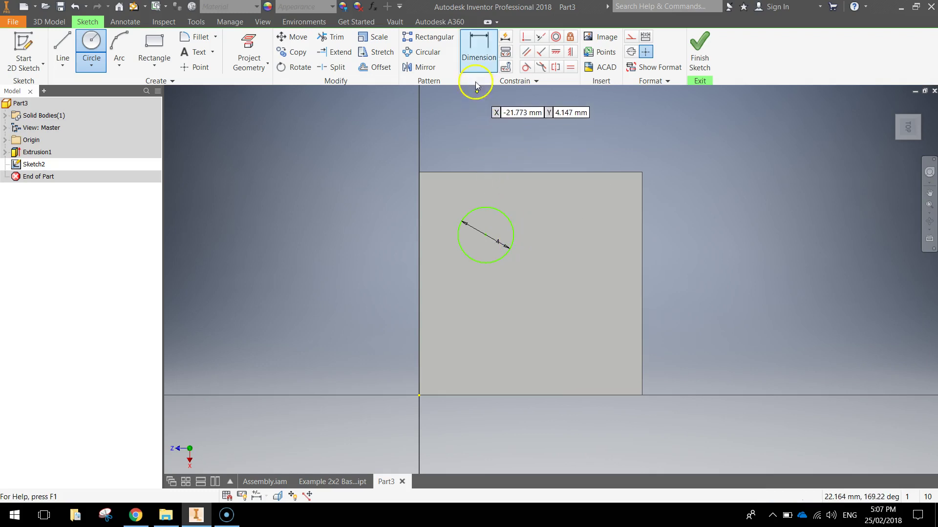
- Dimension the circle centre 4 mm from the top edge and 4 mm from the left edge
click(479, 49)
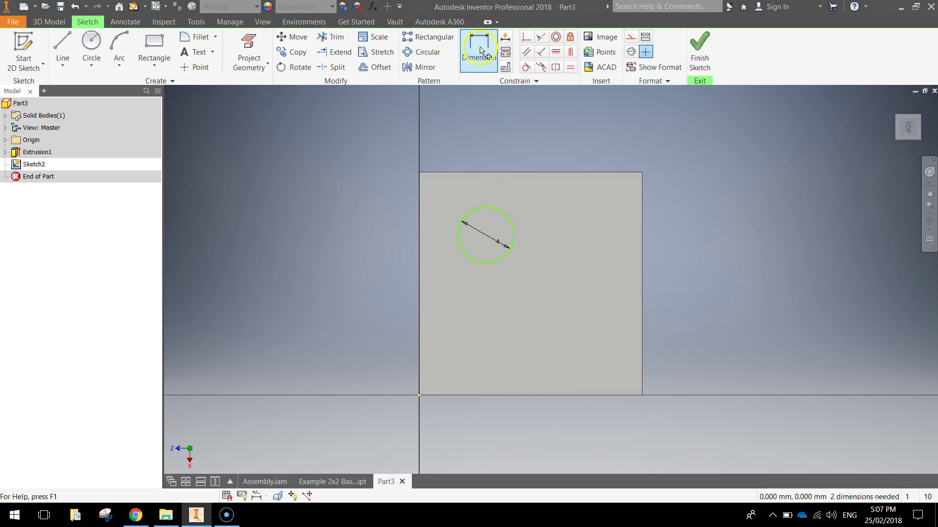
click(510, 174)
click(484, 235)
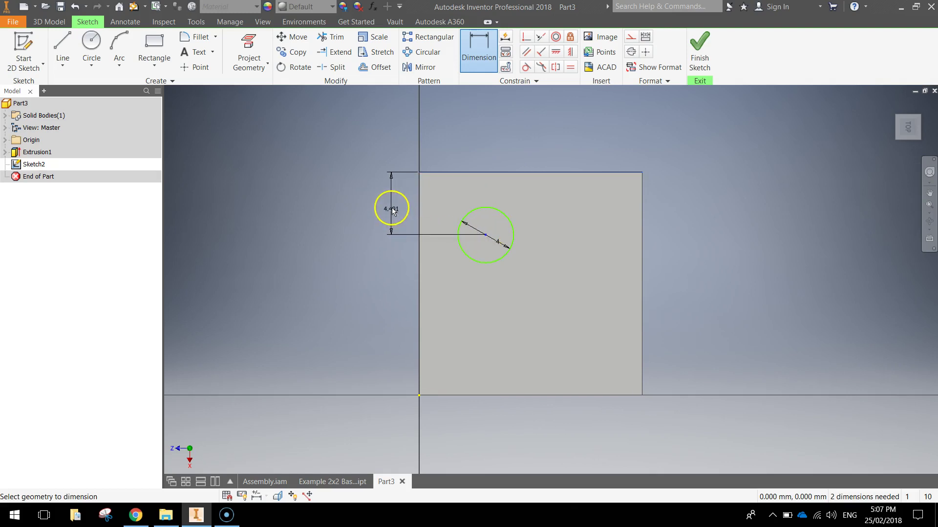
click(388, 204)
text(4)
key(Return)
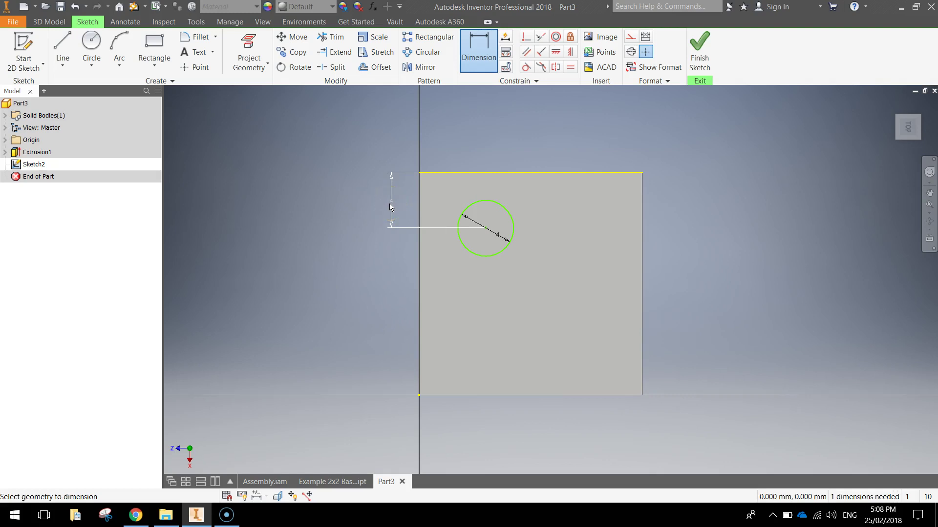
click(498, 174)
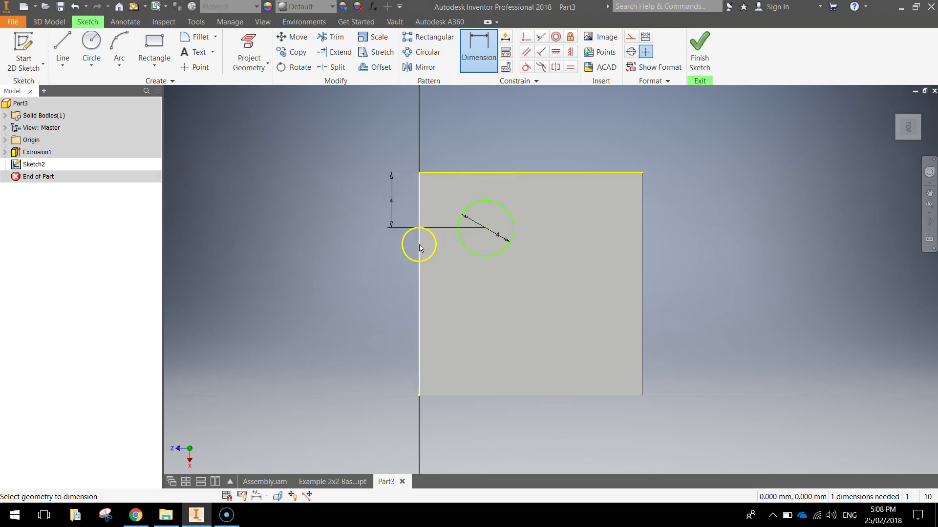
click(485, 230)
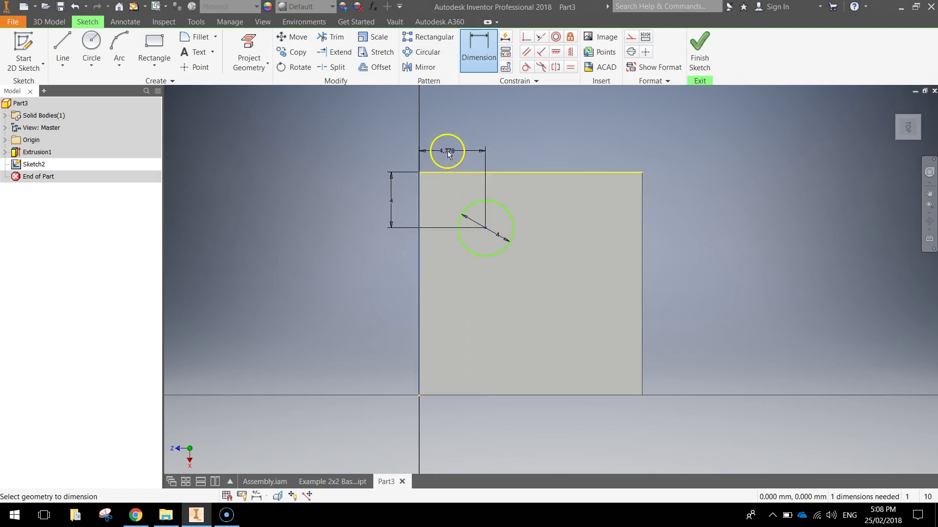
click(453, 147)
text(4.7779991)
key(Return)
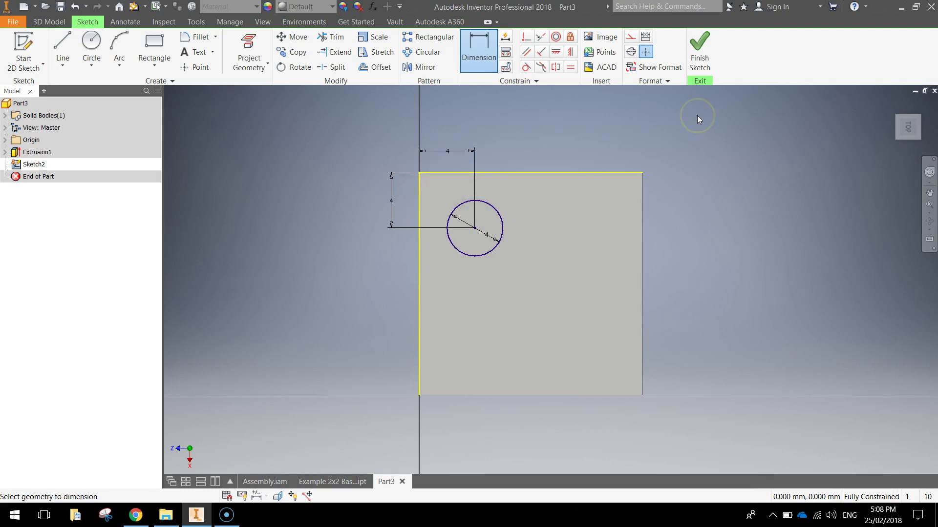
key(Escape)
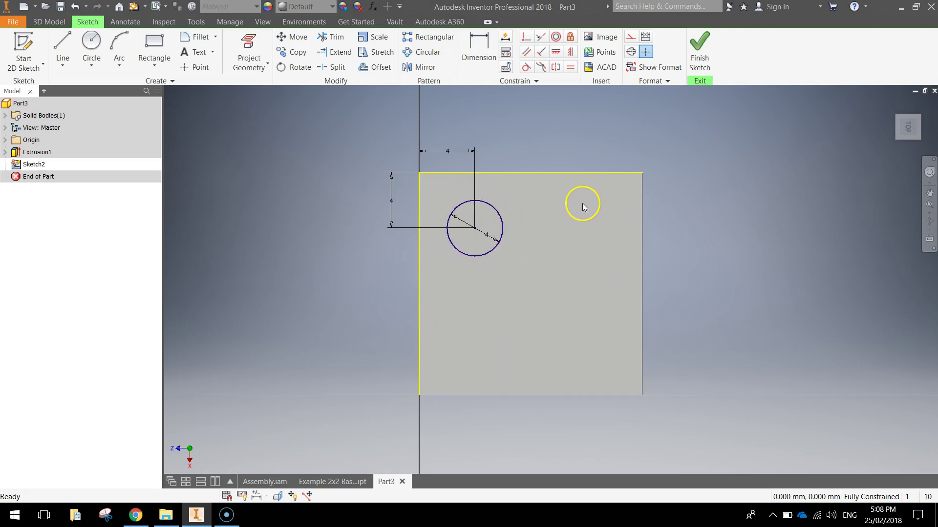
- Set up a rectangular pattern of the circle along the top edge, flipped to the right
click(428, 39)
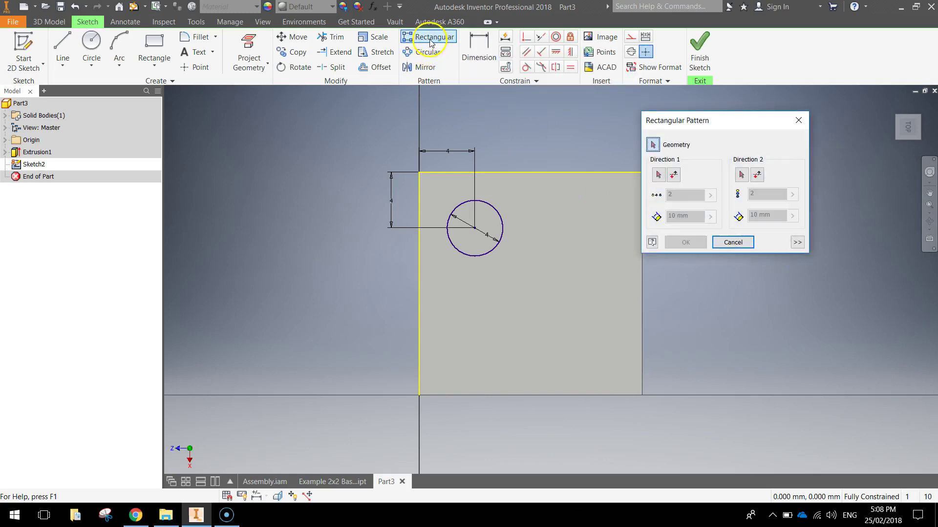
drag(667, 114, 703, 108)
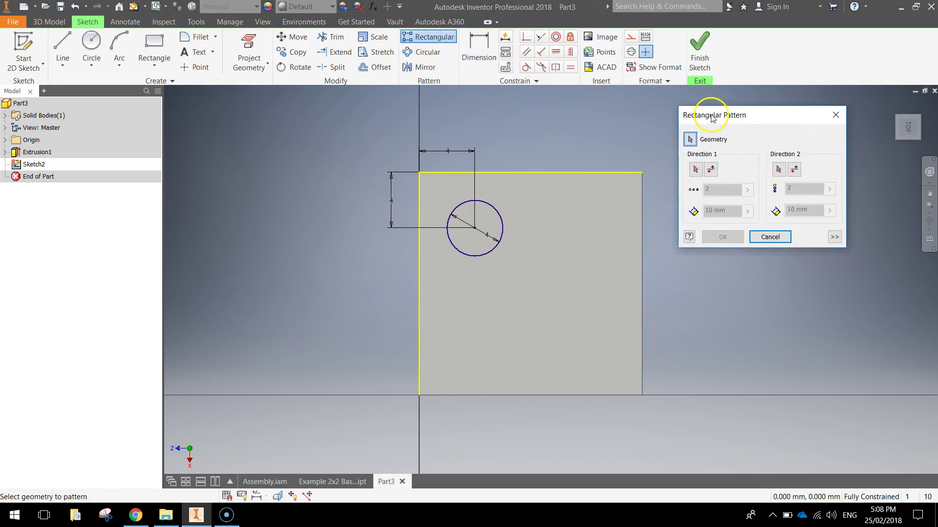
click(490, 209)
click(695, 170)
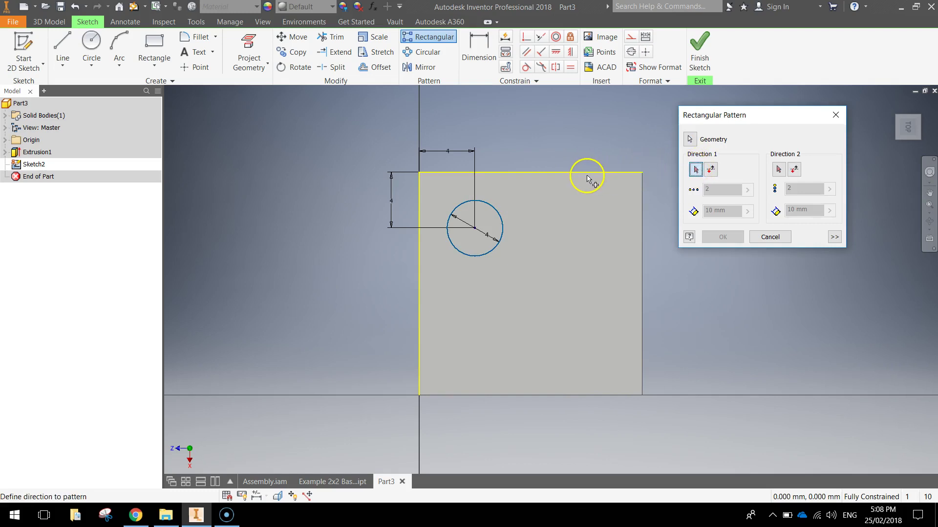
click(553, 177)
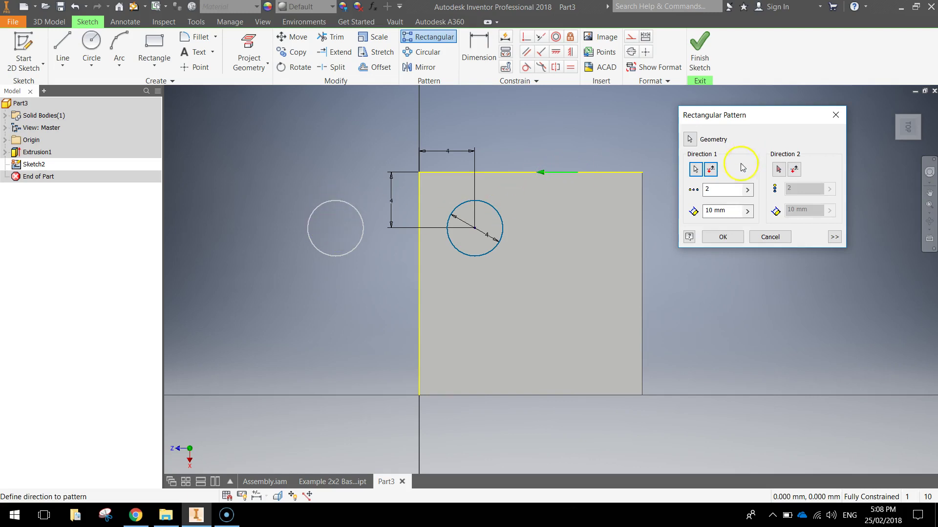
click(712, 171)
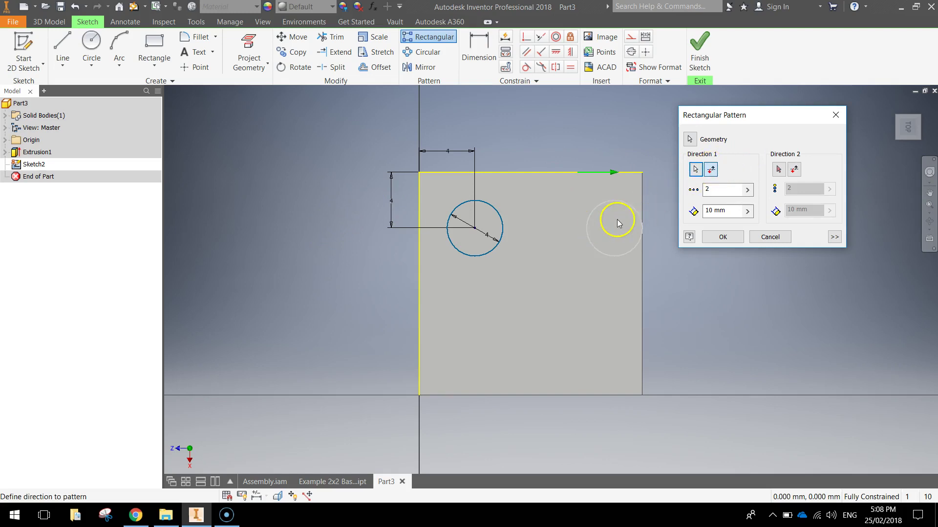
- Set the pattern spacing to 8 mm and confirm, creating the second circle
click(710, 211)
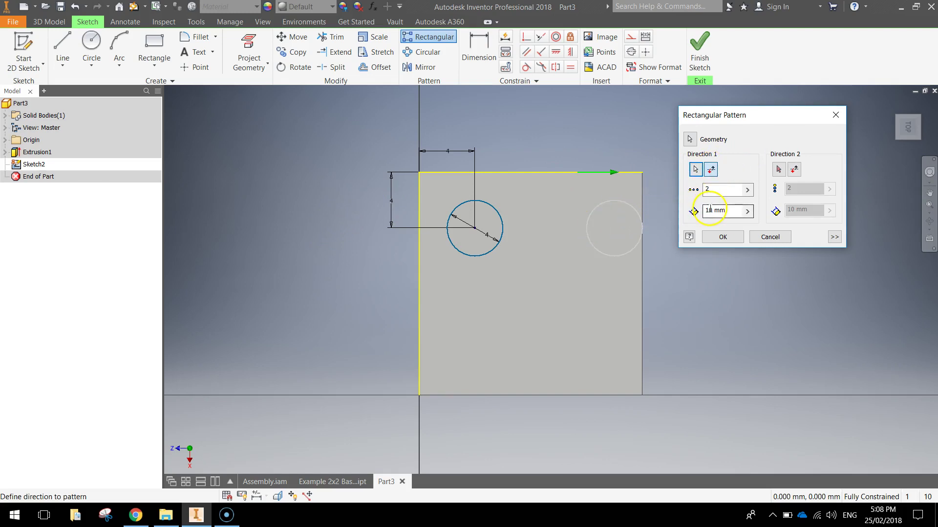
double_click(711, 211)
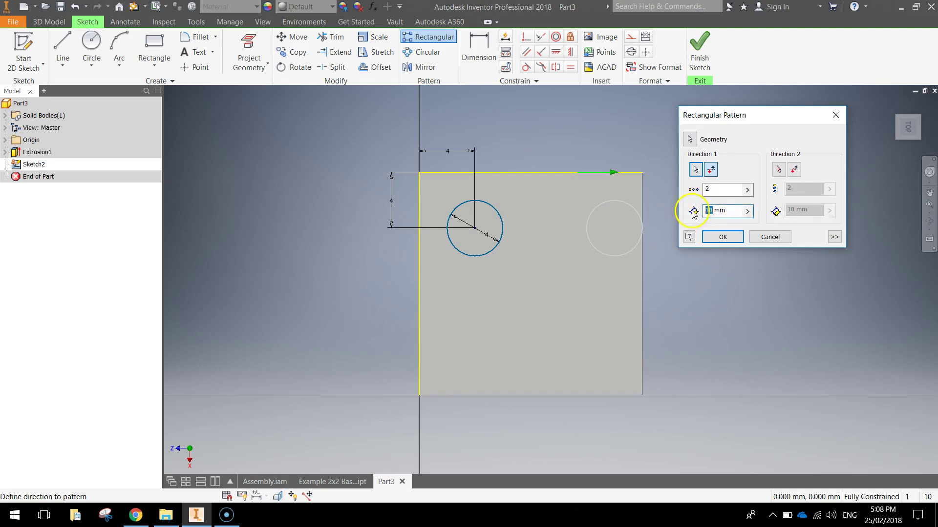
text(8)
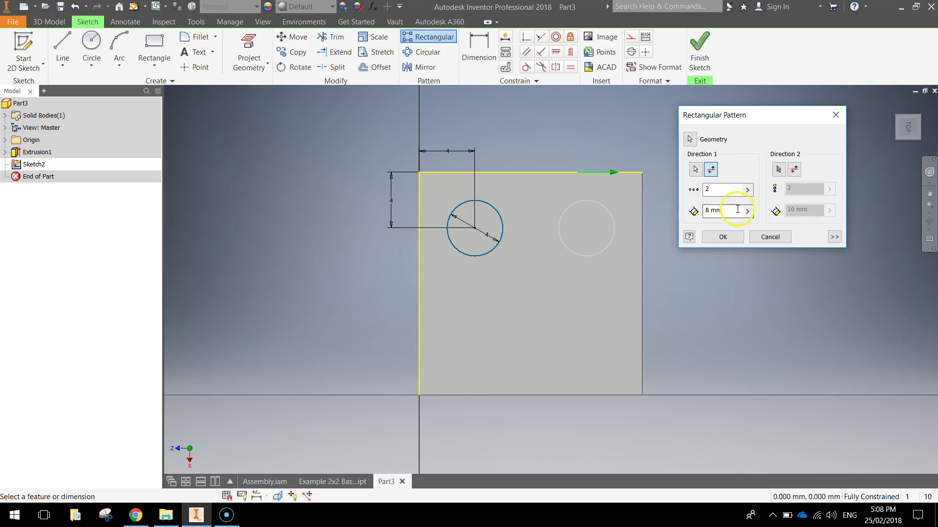
click(708, 189)
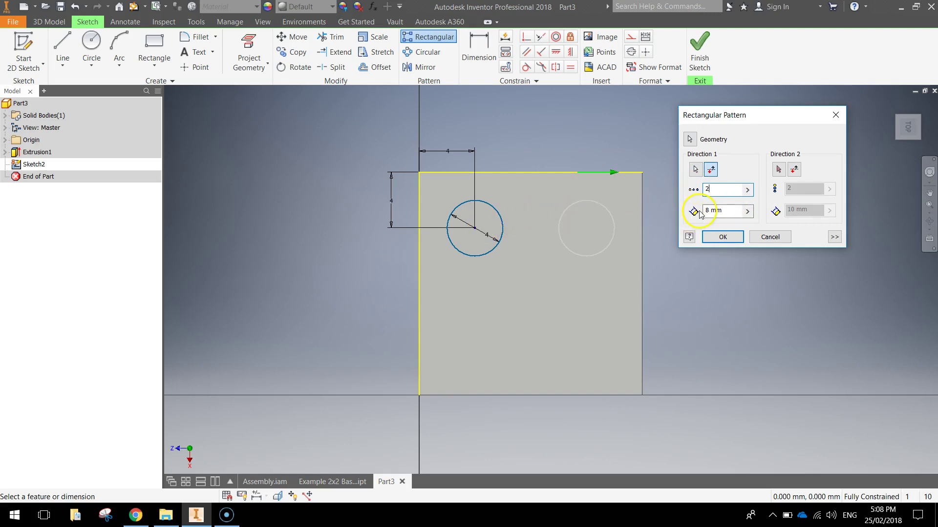
click(723, 237)
click(751, 219)
click(657, 204)
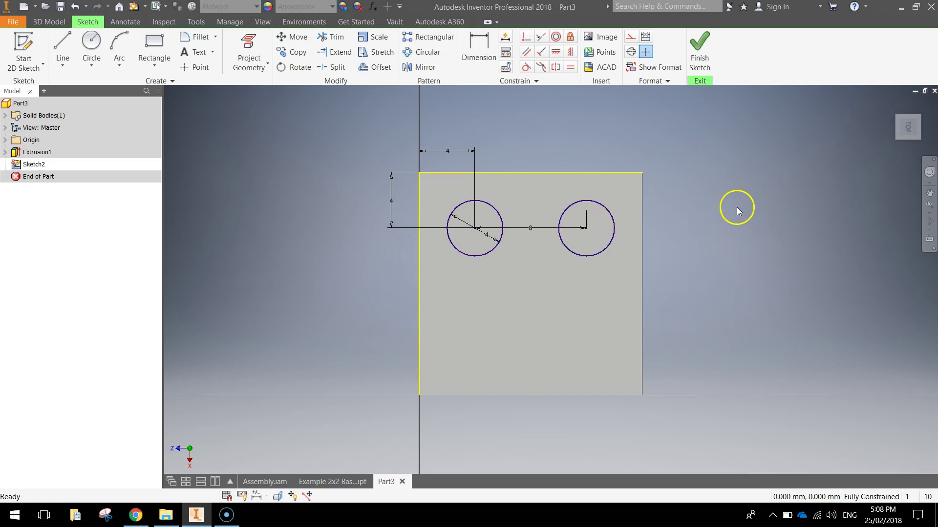
- Pattern both circles along the left edge, 2 copies spaced 8 mm apart
click(435, 42)
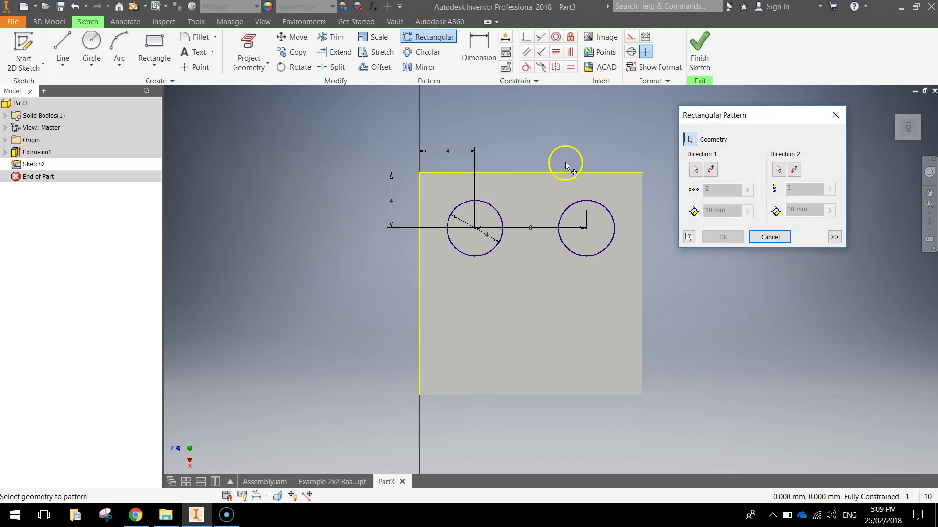
click(503, 213)
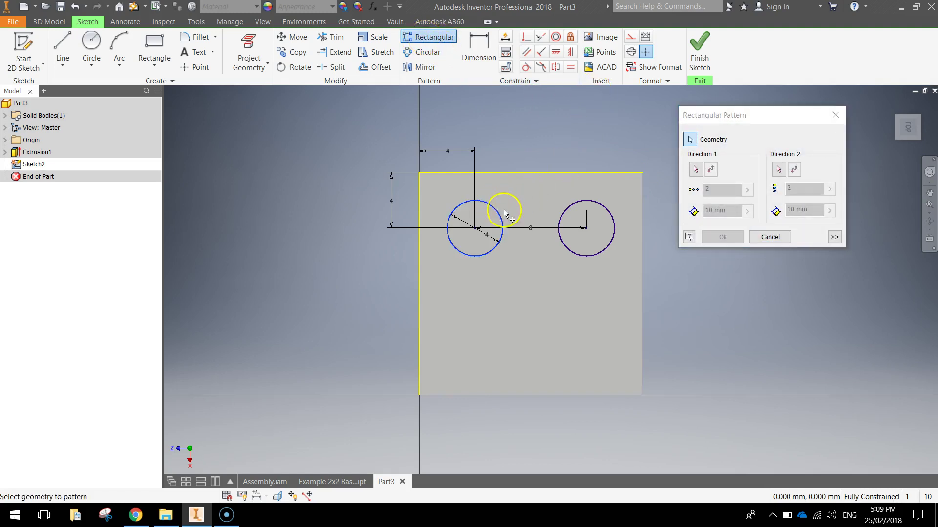
click(565, 212)
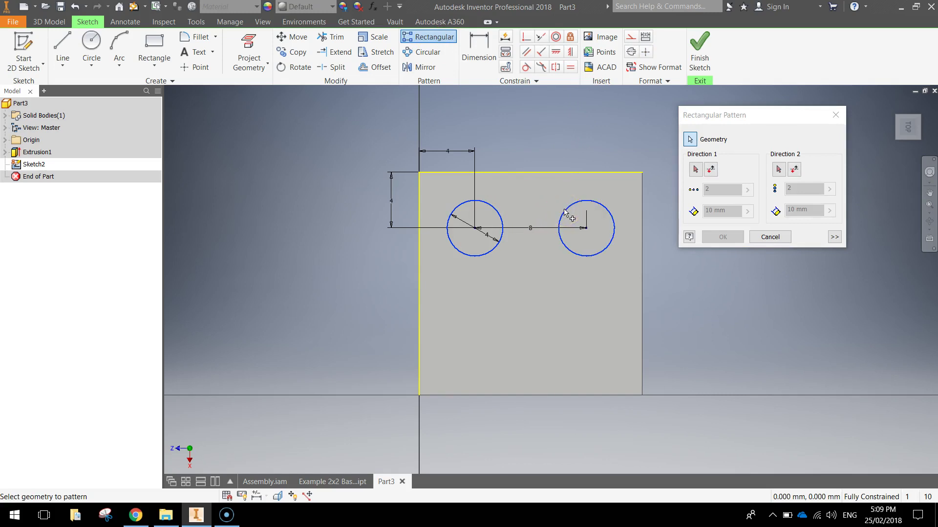
click(695, 169)
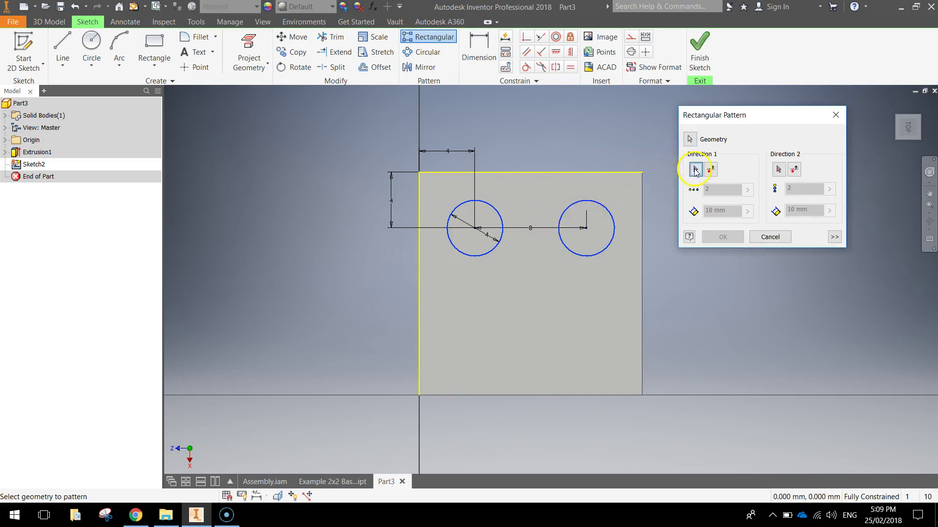
click(419, 256)
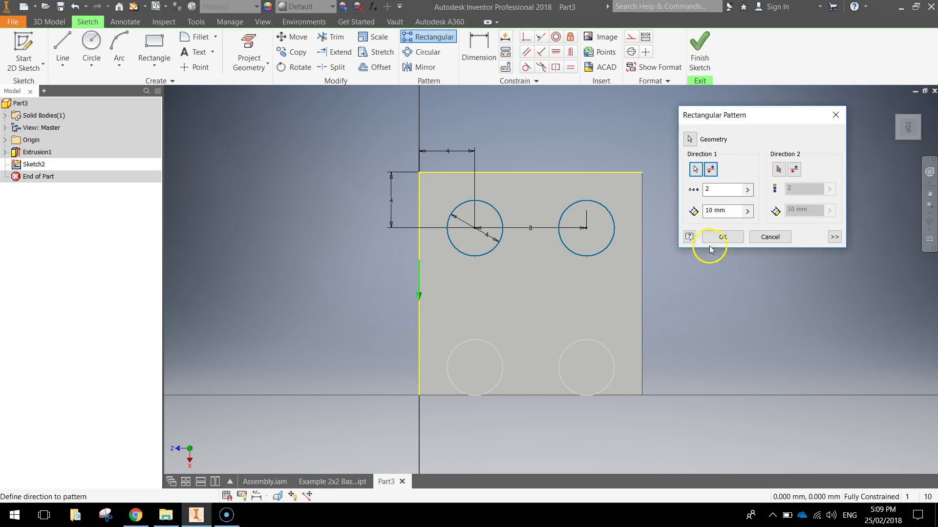
double_click(710, 212)
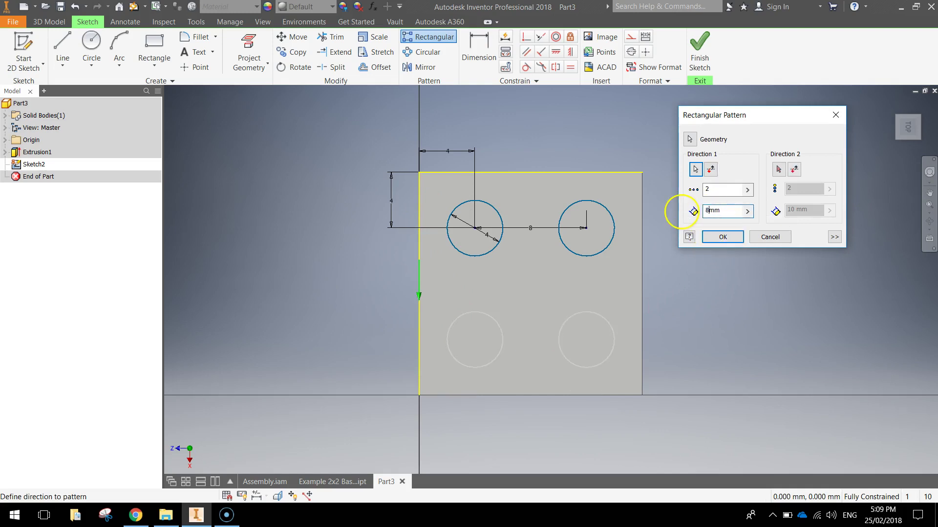
text(8)
click(729, 238)
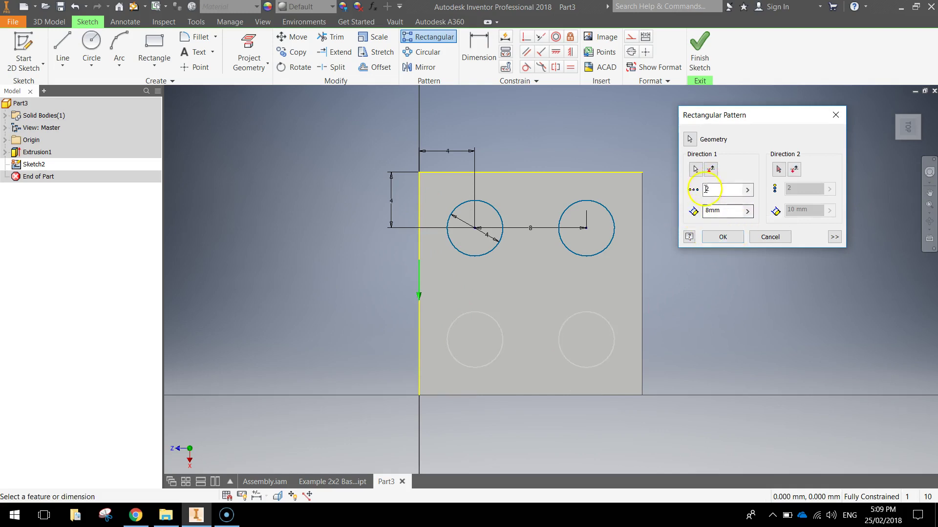
click(715, 238)
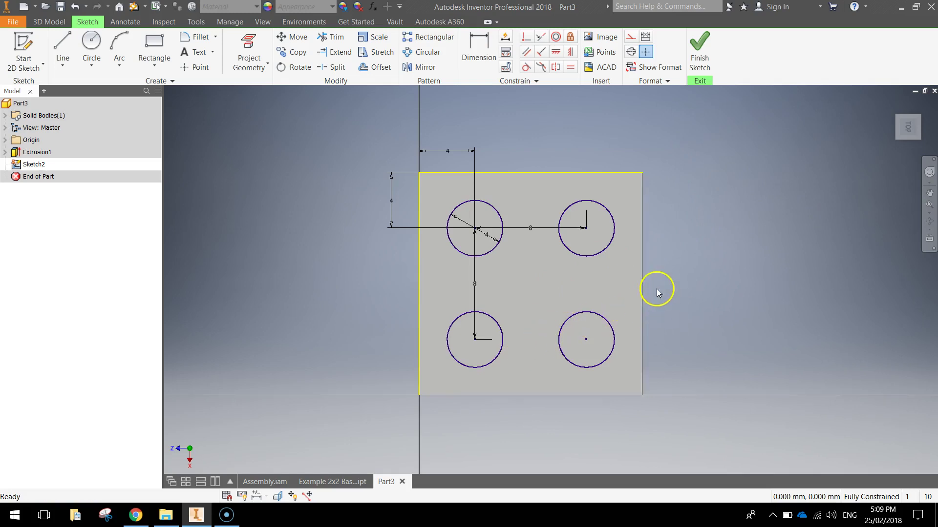
- Finish the sketch and extrude all four circles 1.7 mm as Extrusion2
click(716, 67)
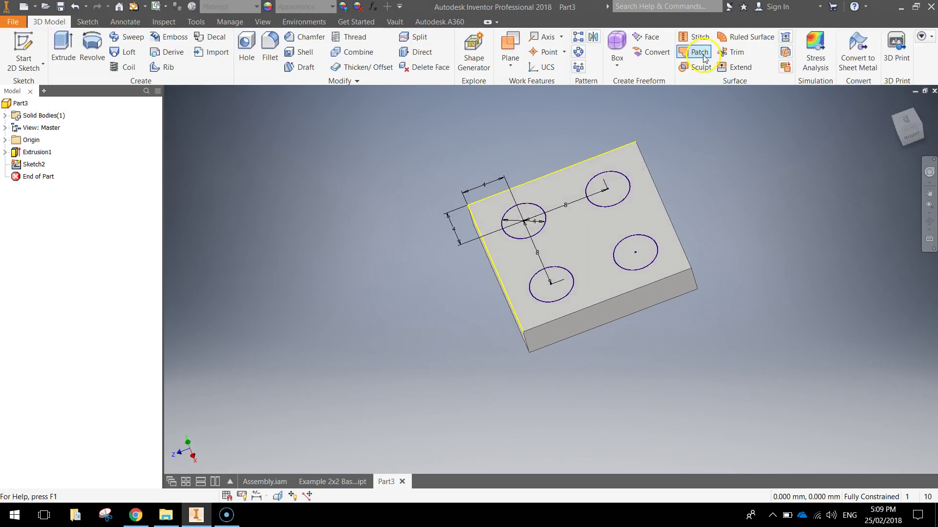
click(63, 49)
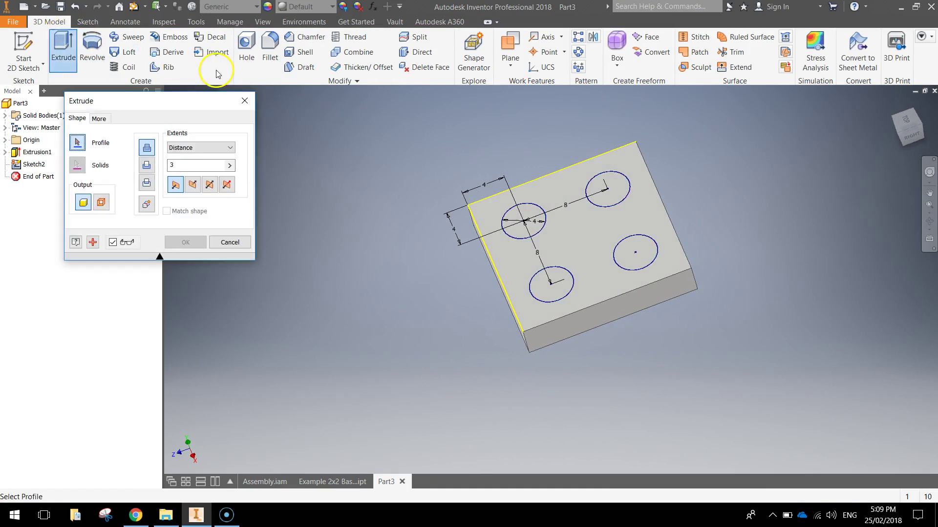
double_click(172, 165)
text(1.7)
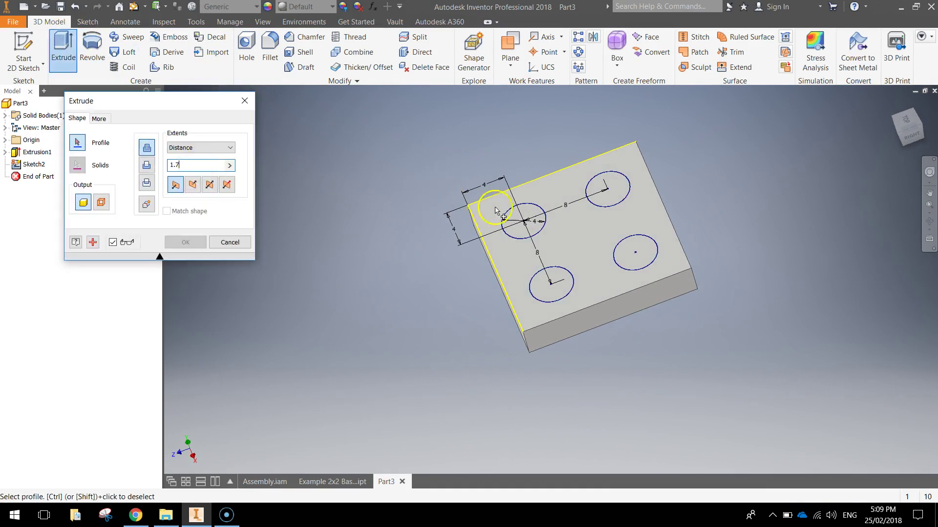
click(520, 222)
click(620, 198)
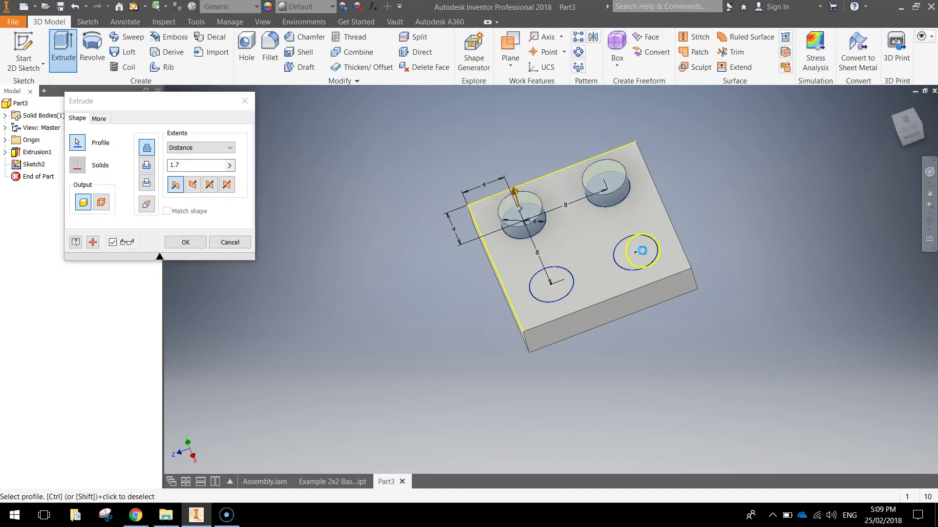
click(629, 251)
click(544, 283)
click(181, 242)
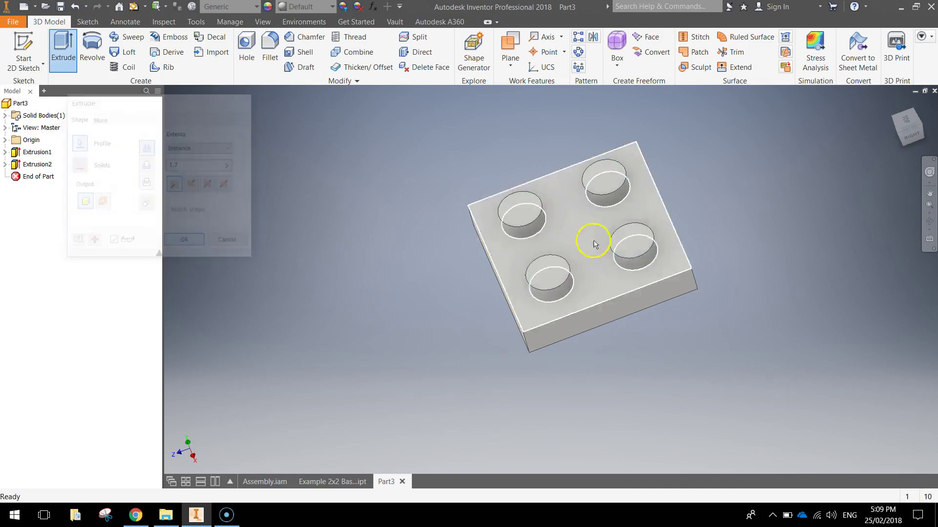
shift+middle_drag(596, 241, 645, 214)
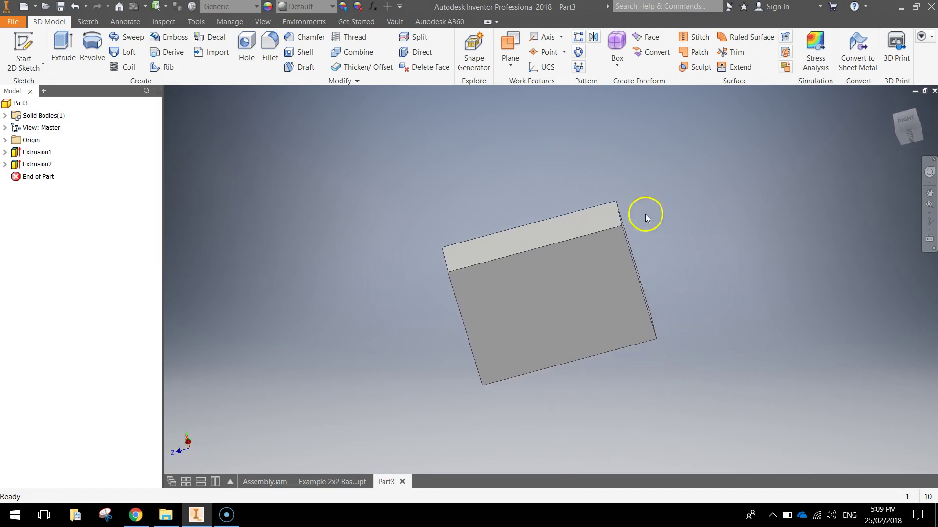
- Shell the part to 0.8 mm thickness with the bottom face removed, then inspect it
click(301, 54)
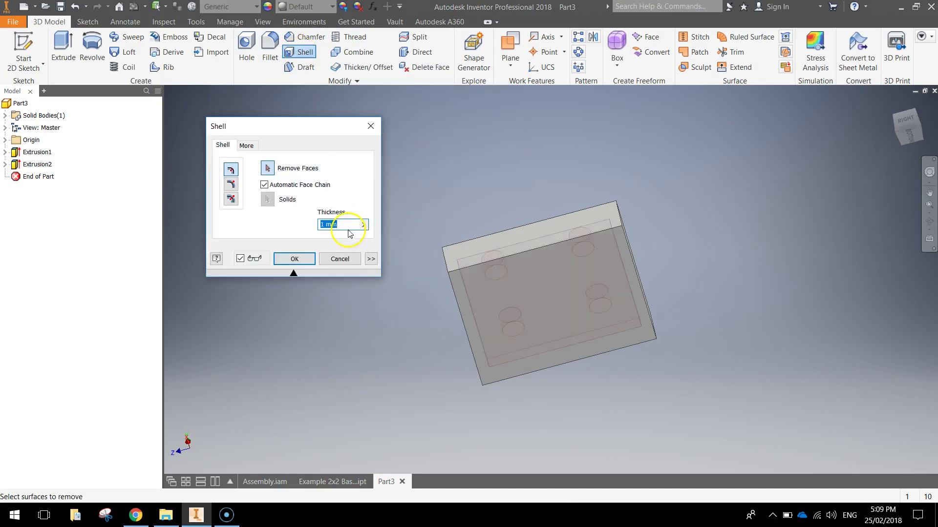
text(0.8)
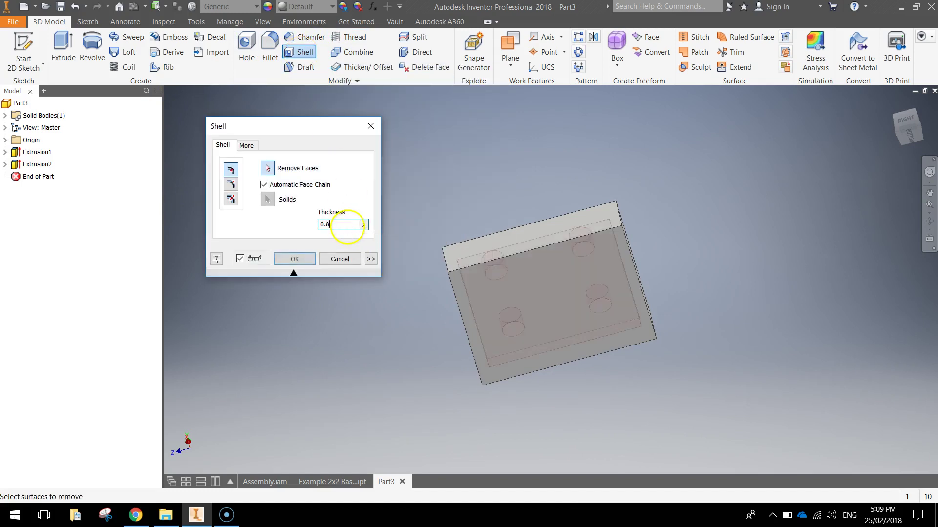
click(552, 293)
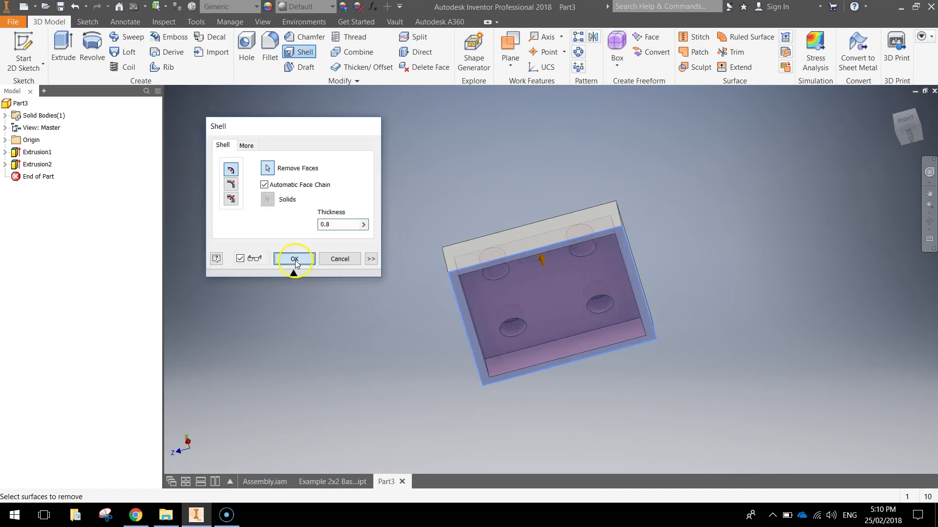
click(295, 260)
shift+middle_drag(632, 330, 603, 298)
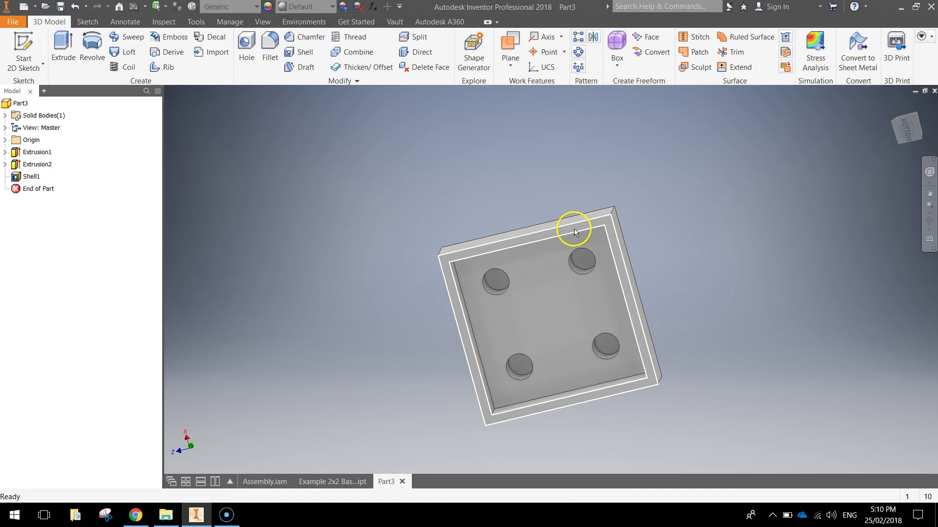
shift+middle_drag(531, 251, 561, 311)
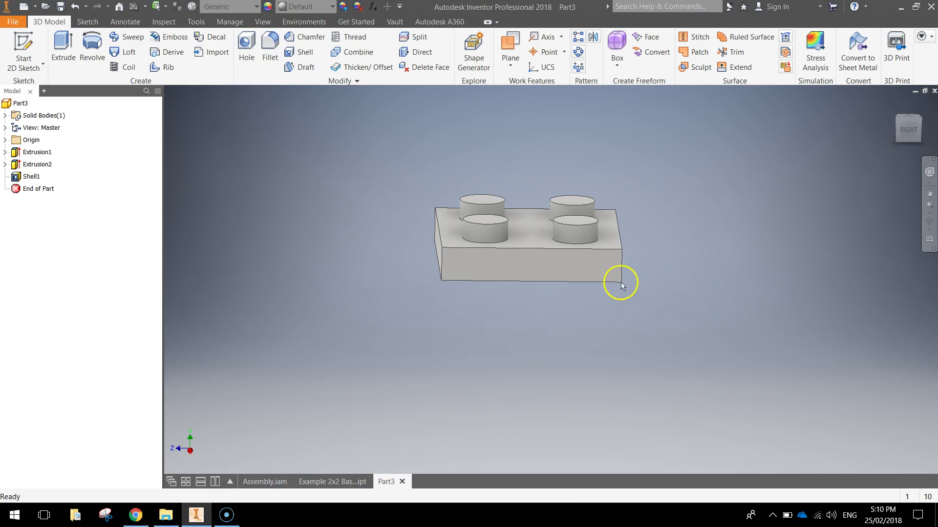
shift+middle_drag(619, 280, 511, 292)
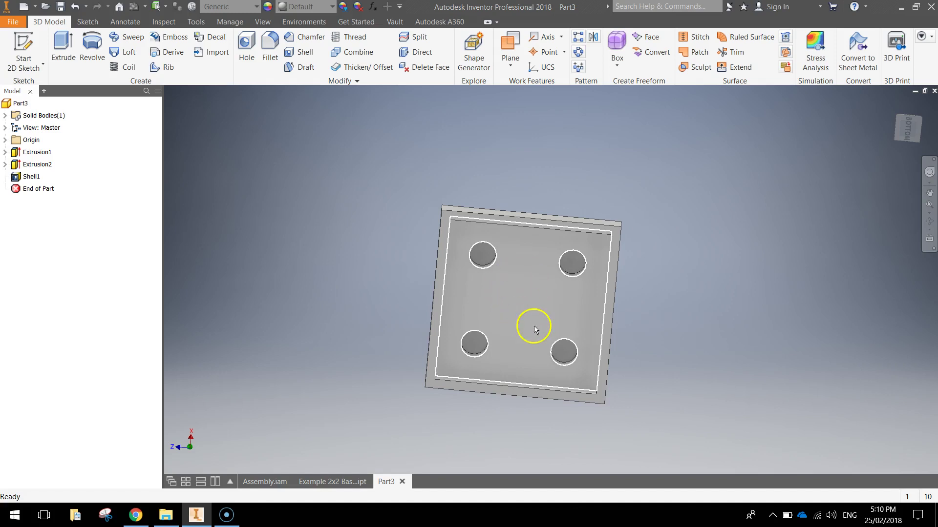
- Start a new sketch on the inner face of the hollow underside
click(35, 58)
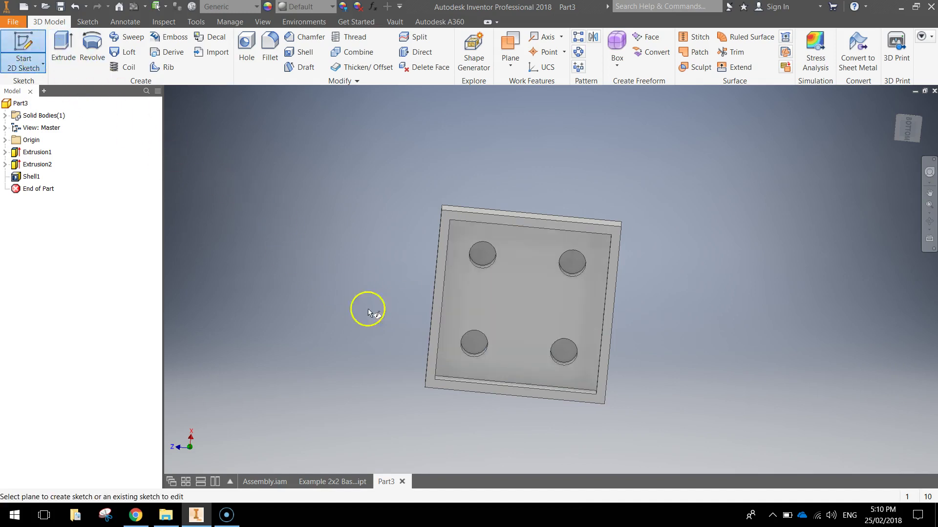
click(520, 293)
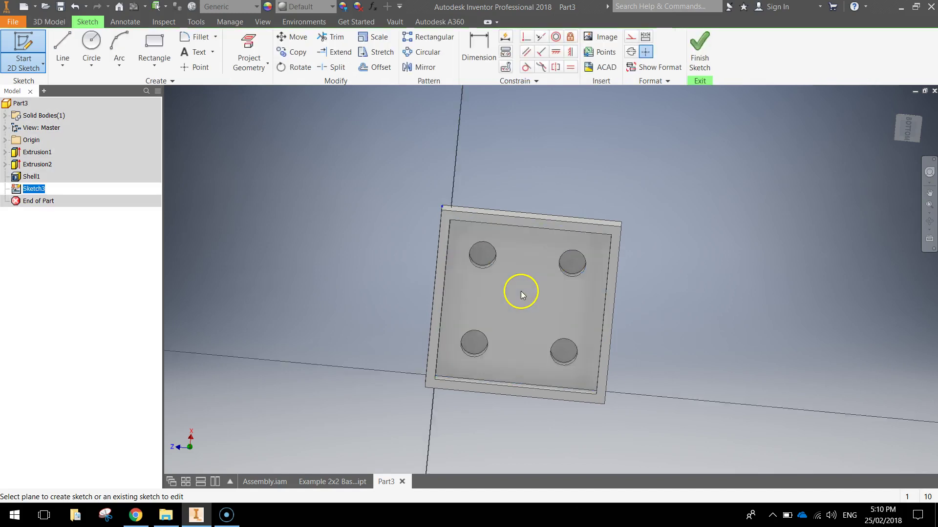
drag(679, 365, 620, 293)
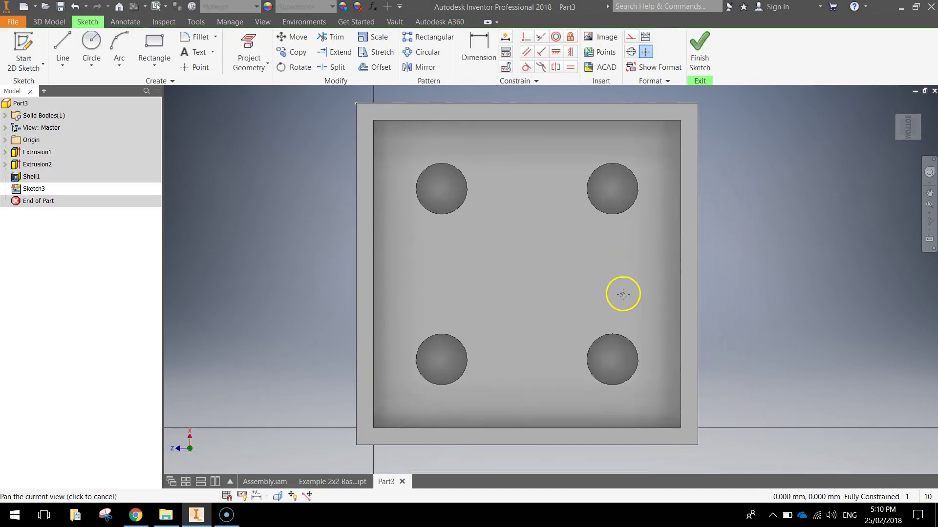
- Project the face's four circles and rectangle into Sketch3
click(249, 43)
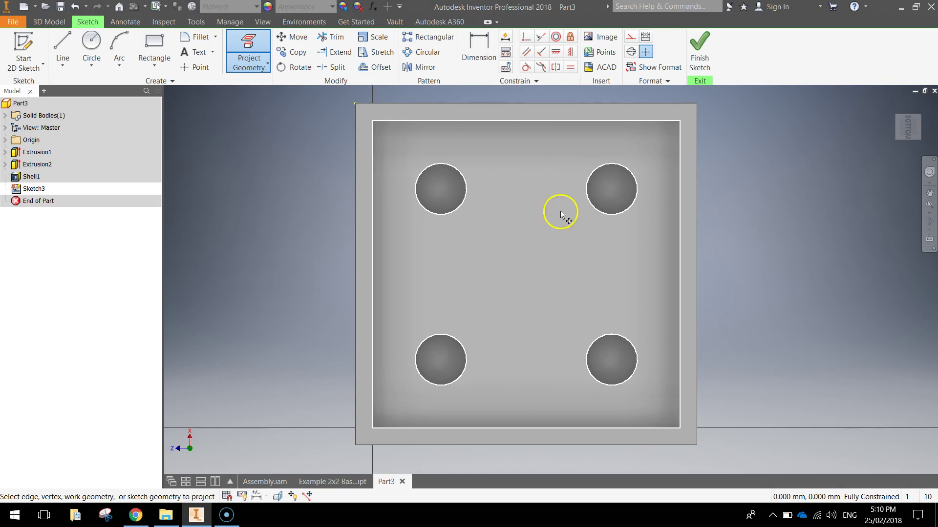
click(531, 261)
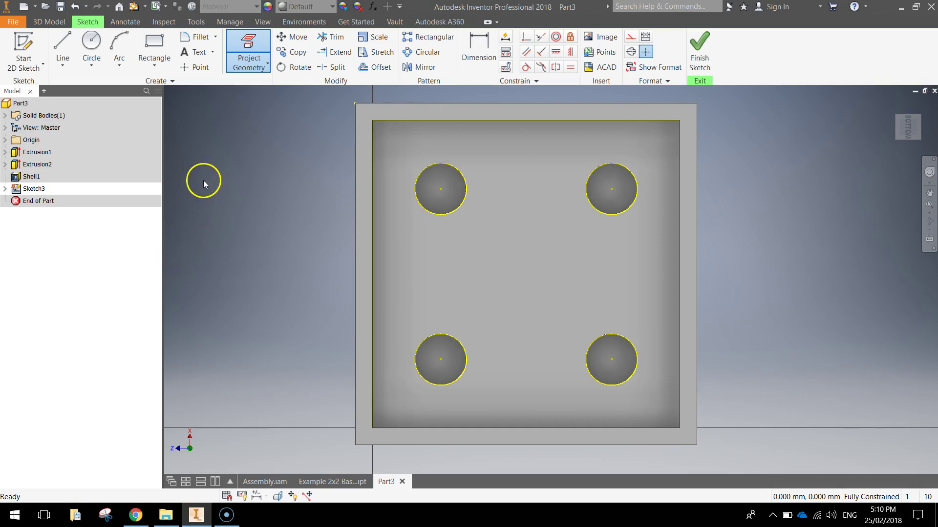
key(Escape)
click(91, 44)
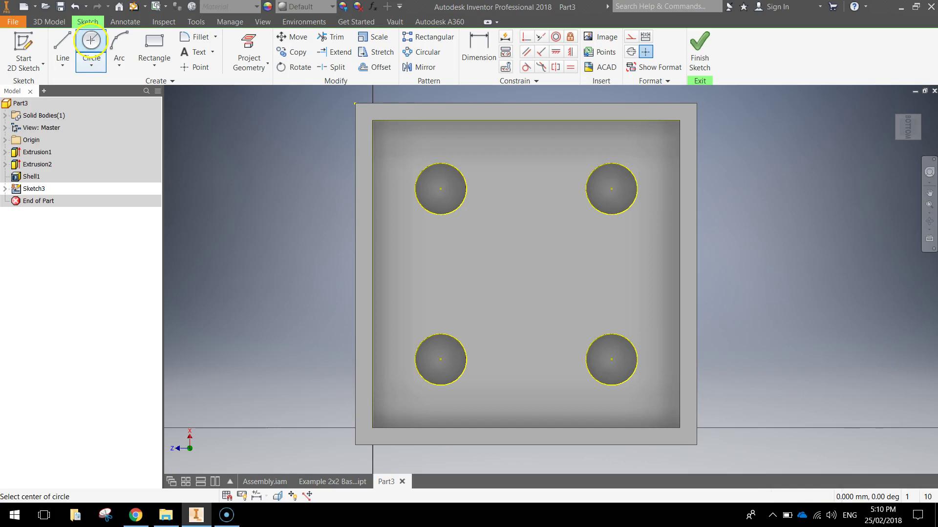
- Draw concentric 4.2 mm and 5 mm circles at the underside centre, then finish Sketch3
click(526, 275)
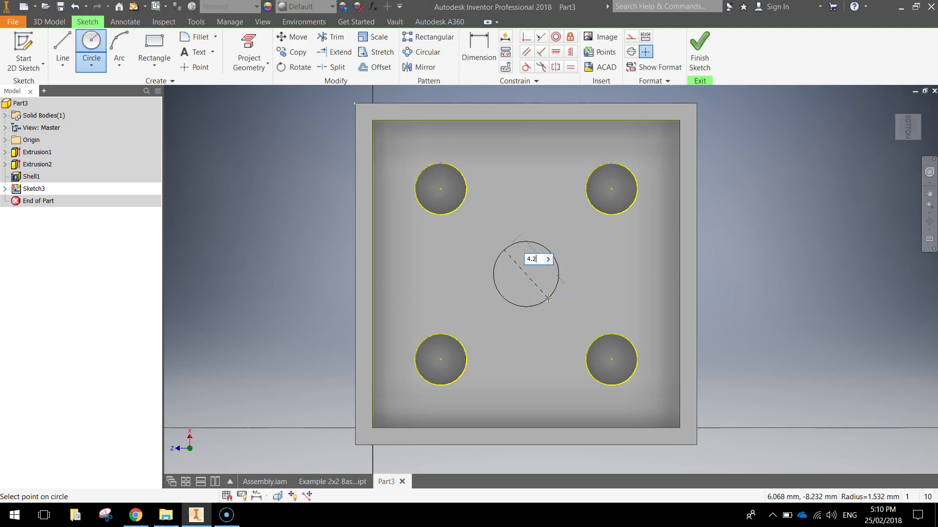
key(Return)
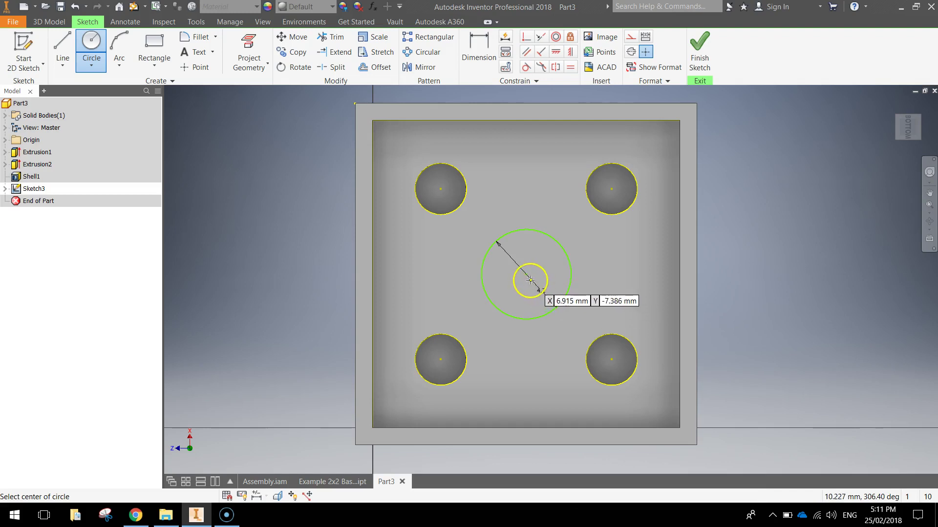
click(527, 276)
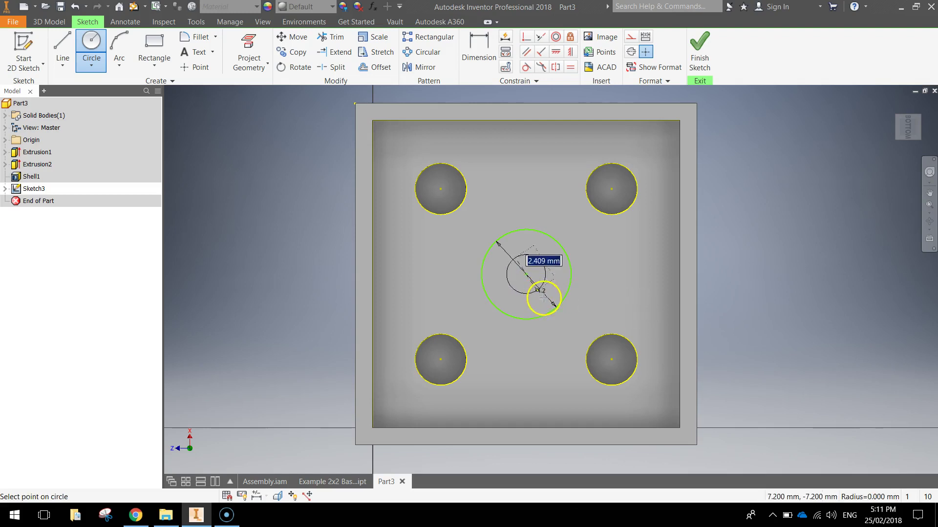
key(Return)
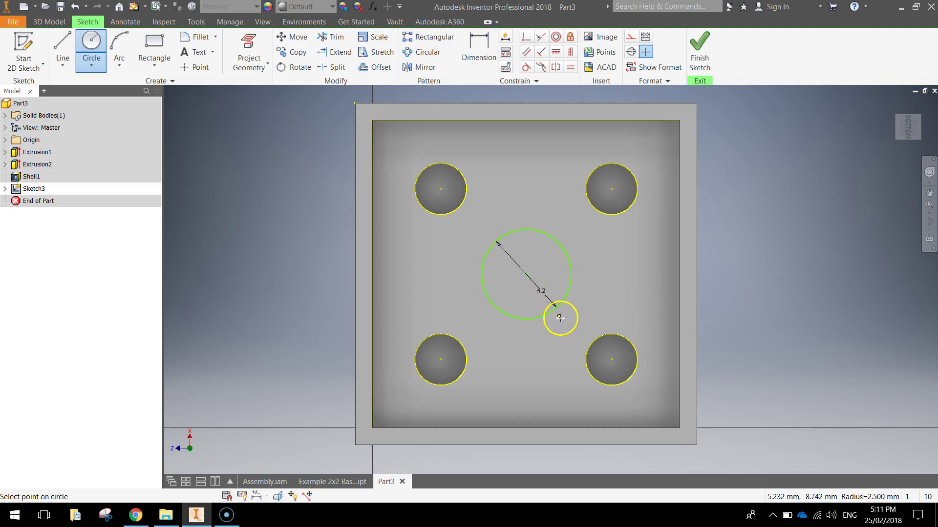
key(Escape)
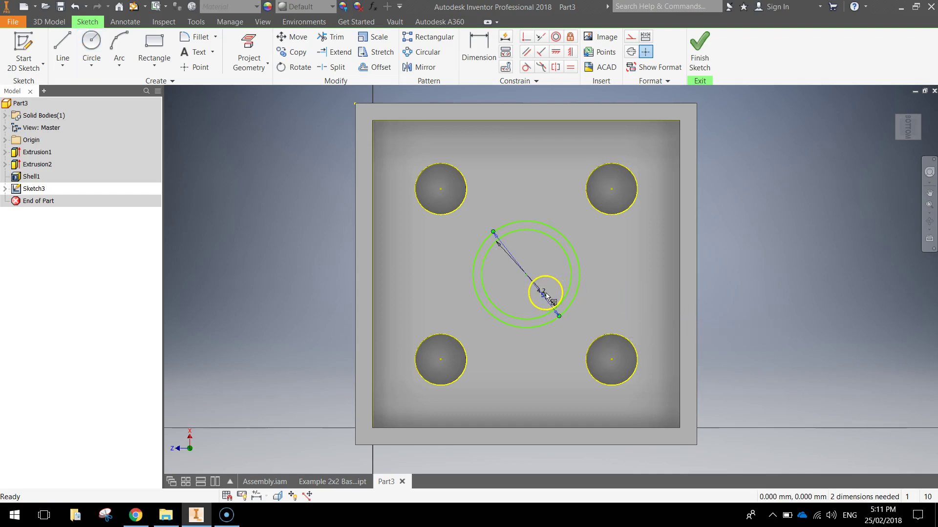
drag(549, 296, 555, 278)
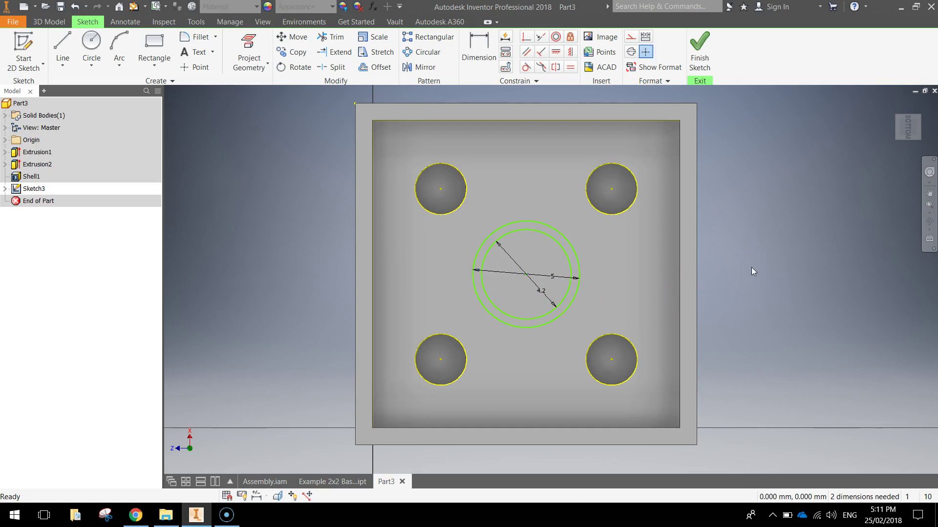
click(693, 63)
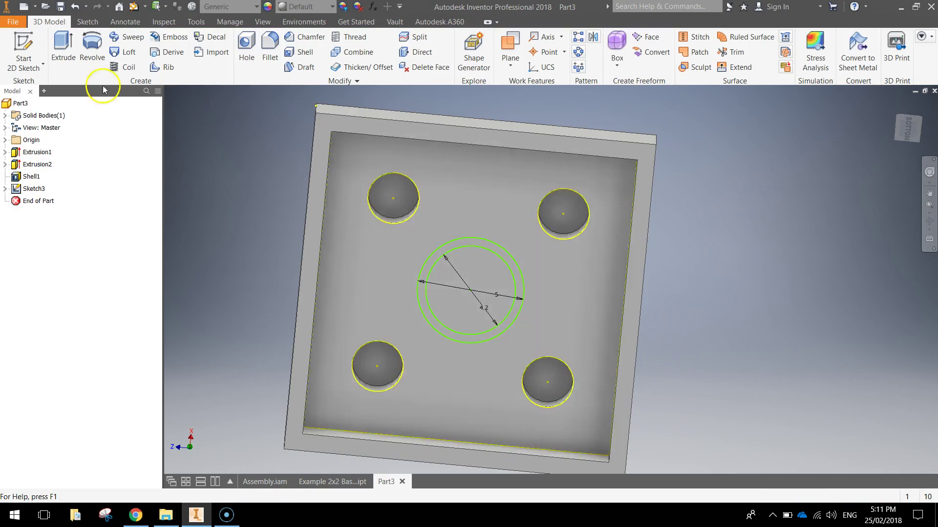
- Extrude the ring between the two circles 2 mm to form the central tube
click(63, 49)
scroll(481, 263, up, 3)
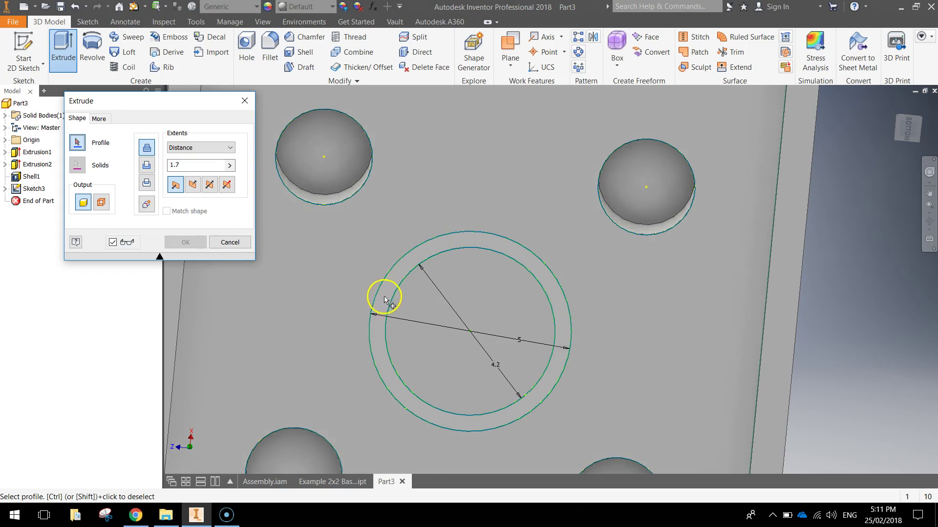
click(377, 335)
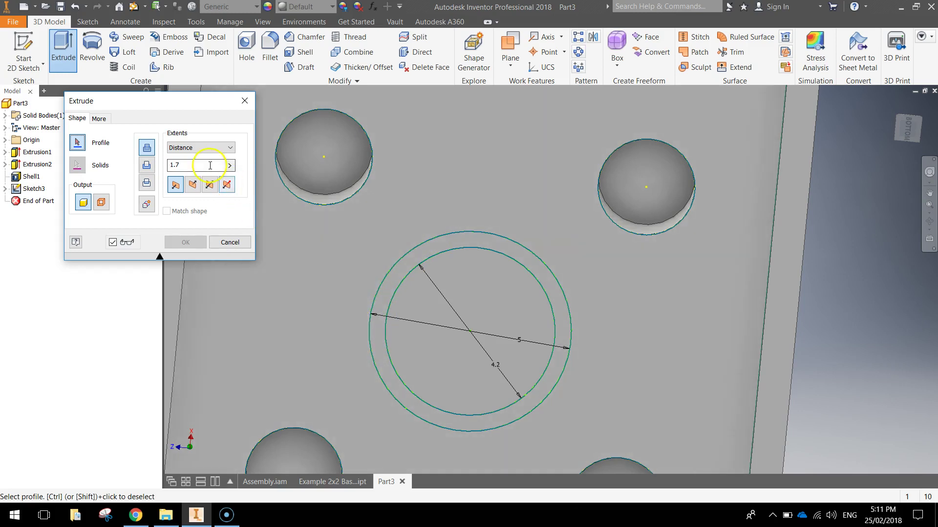
click(78, 165)
text(2)
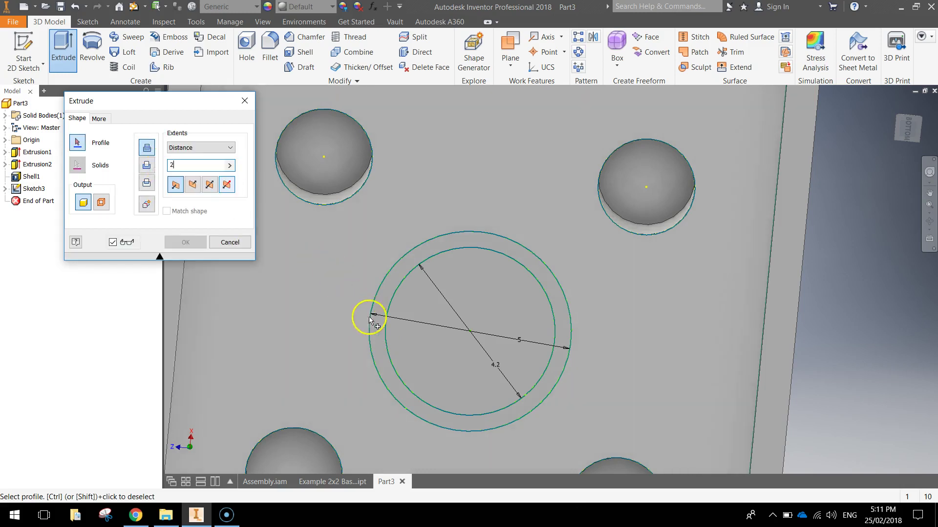
click(379, 334)
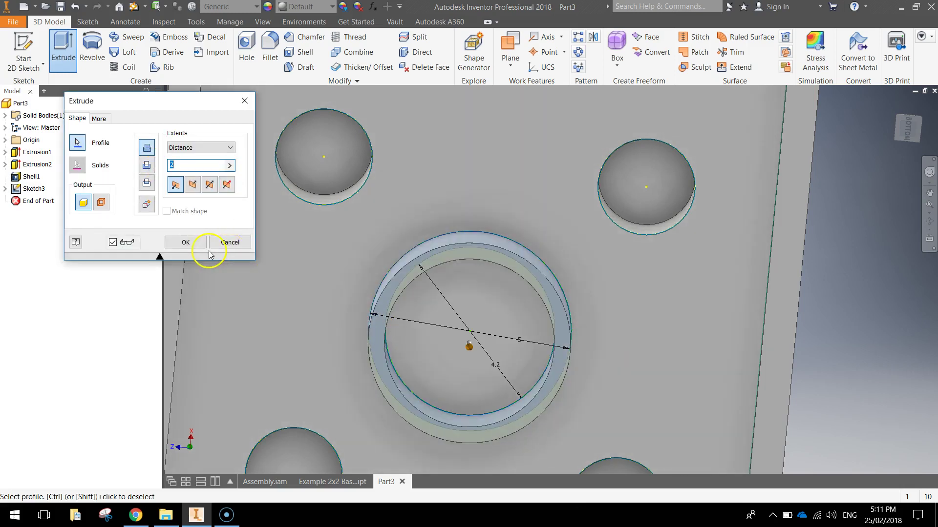
click(186, 242)
- Orbit the brick to view it from above
scroll(521, 288, down, 3)
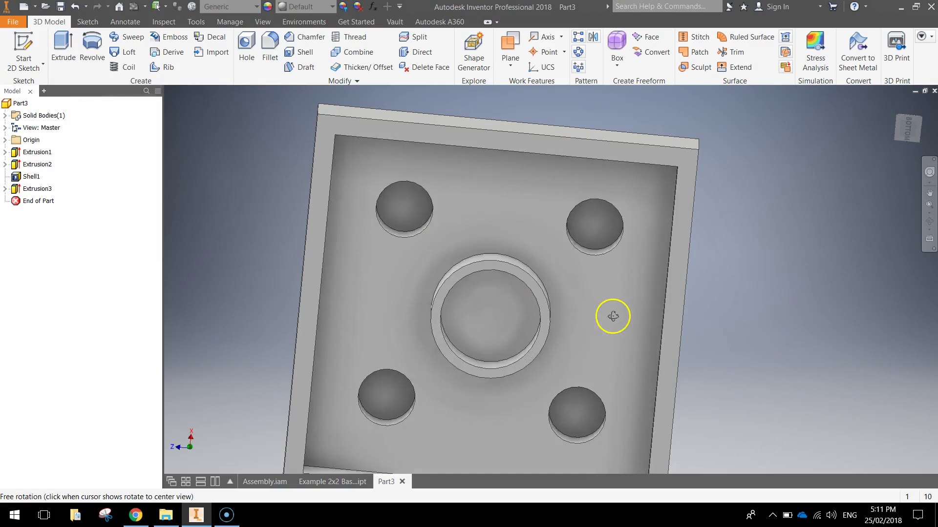
shift+middle_drag(611, 314, 641, 324)
scroll(641, 325, up, 3)
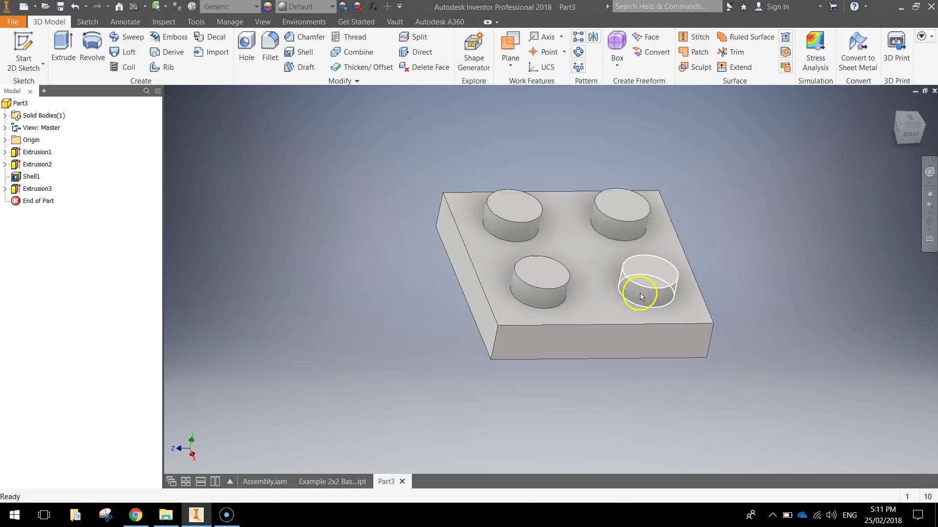
- Bring up the Appearance Browser and window-select the whole brick
click(268, 7)
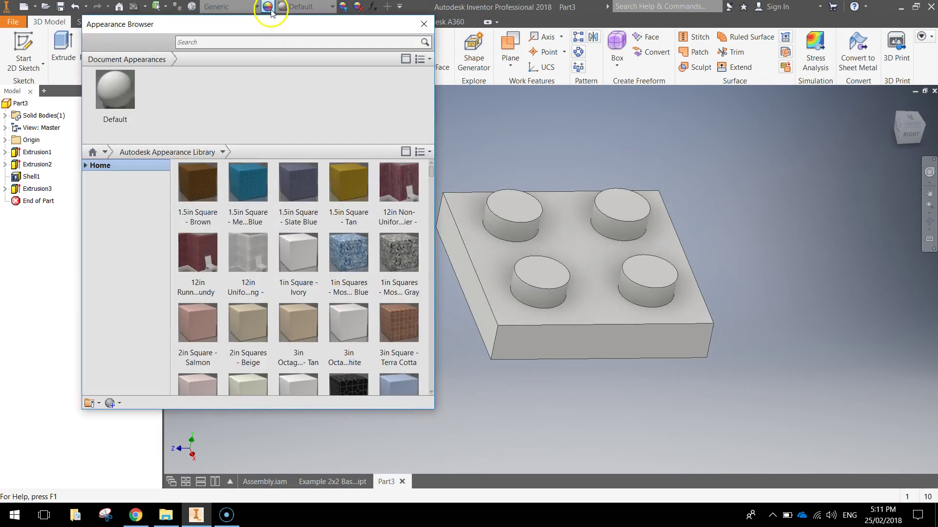
drag(268, 32, 217, 61)
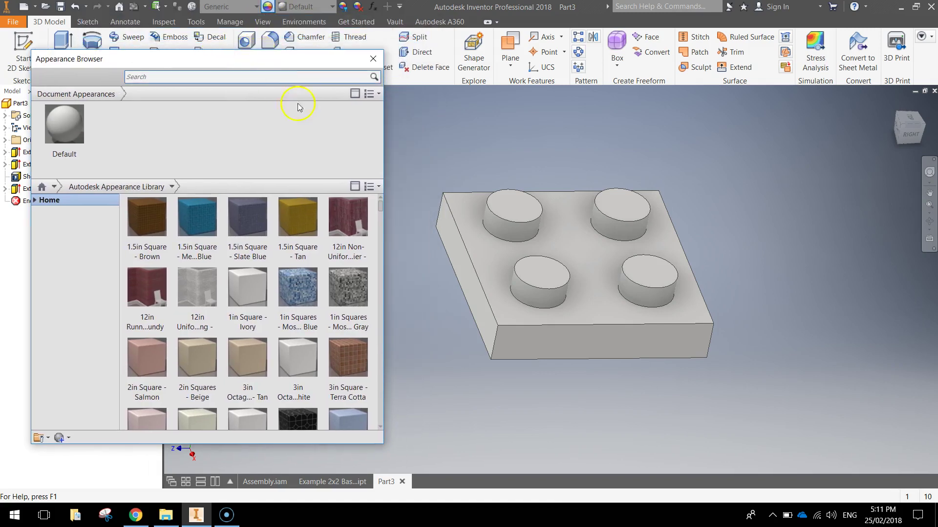
drag(401, 148, 839, 445)
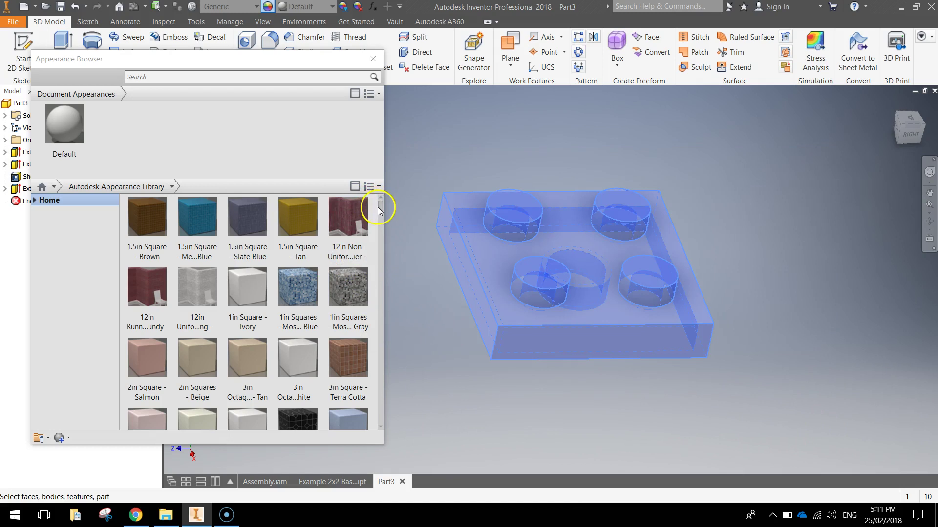
mouse_move(380, 210)
mouse_down()
mouse_move(387, 242)
mouse_move(381, 215)
mouse_move(381, 228)
mouse_up()
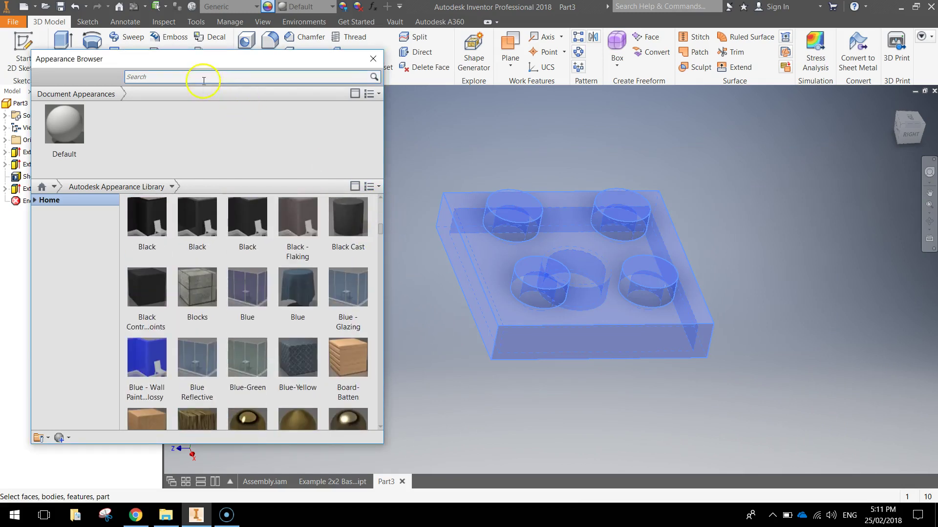
- Search appearances for 'green' and assign Dark Green to the brick
click(204, 79)
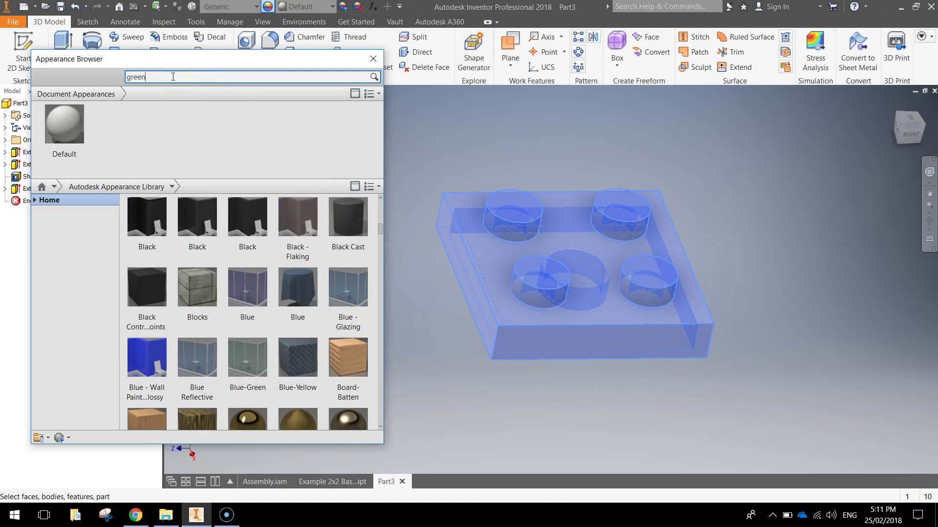
text(green)
key(Return)
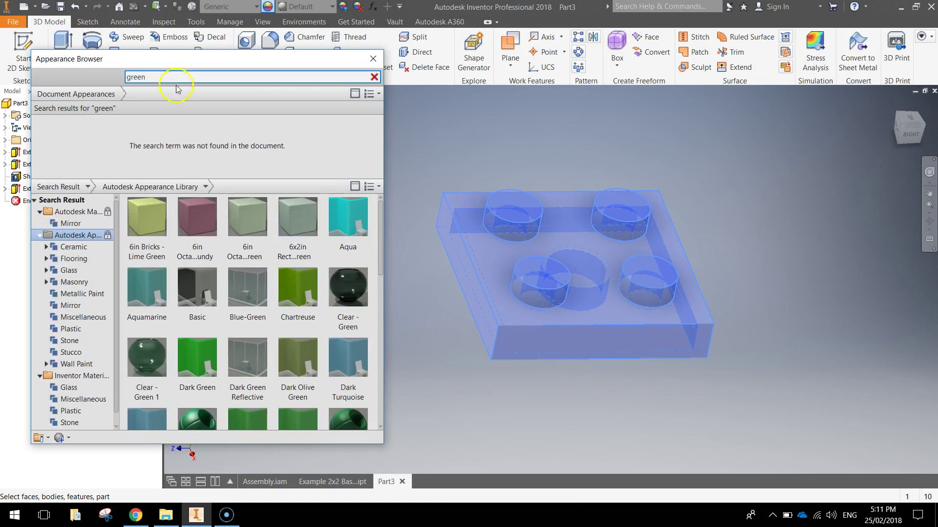
mouse_move(200, 357)
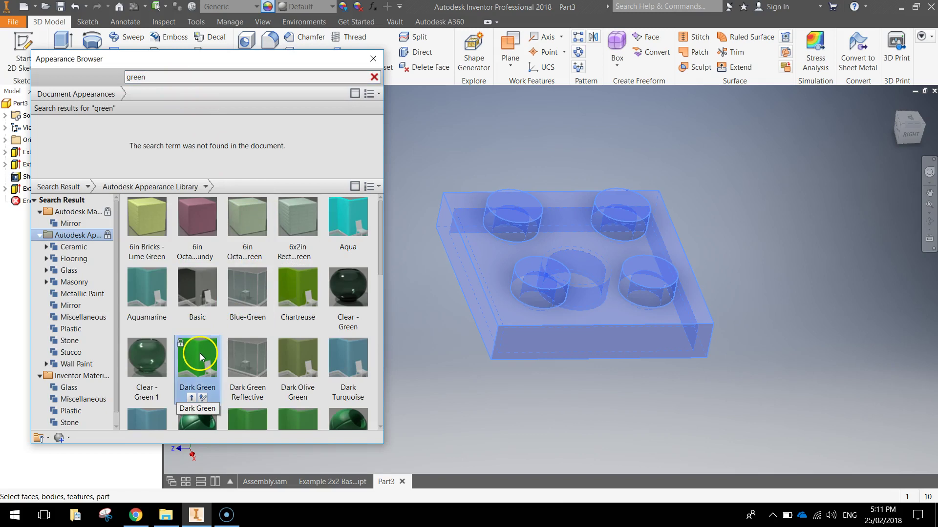
click(186, 383)
click(192, 398)
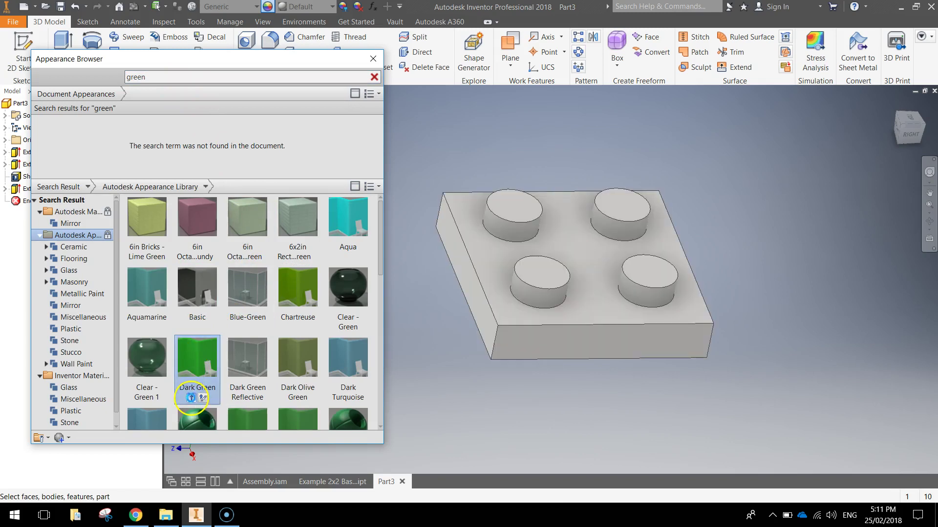
click(373, 59)
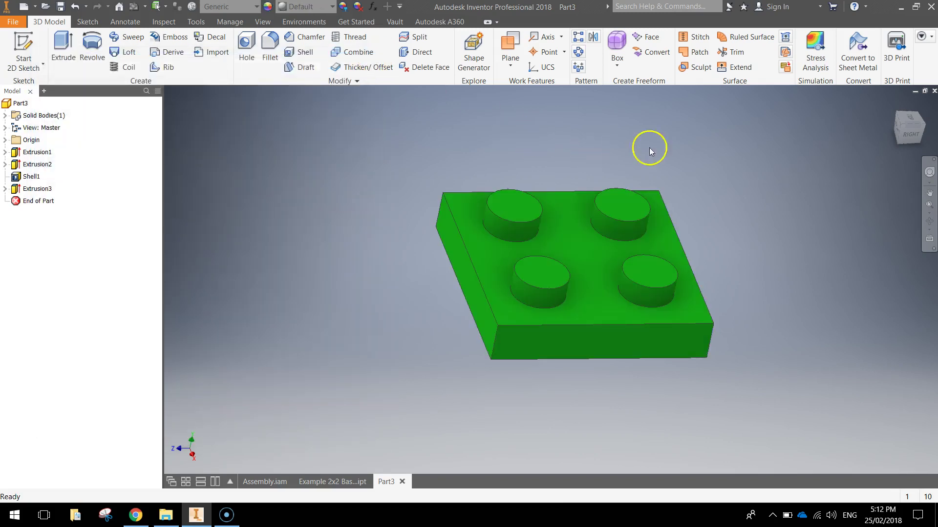
shift+middle_drag(650, 149, 632, 188)
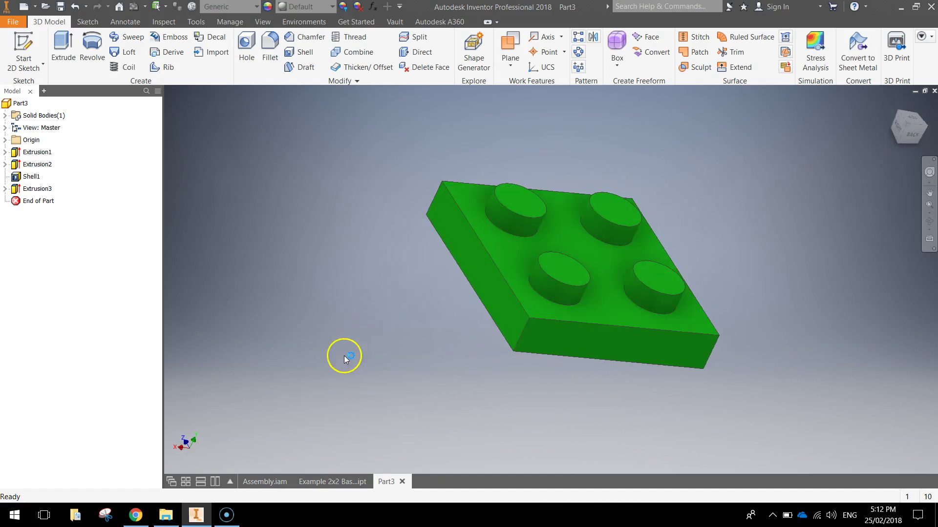